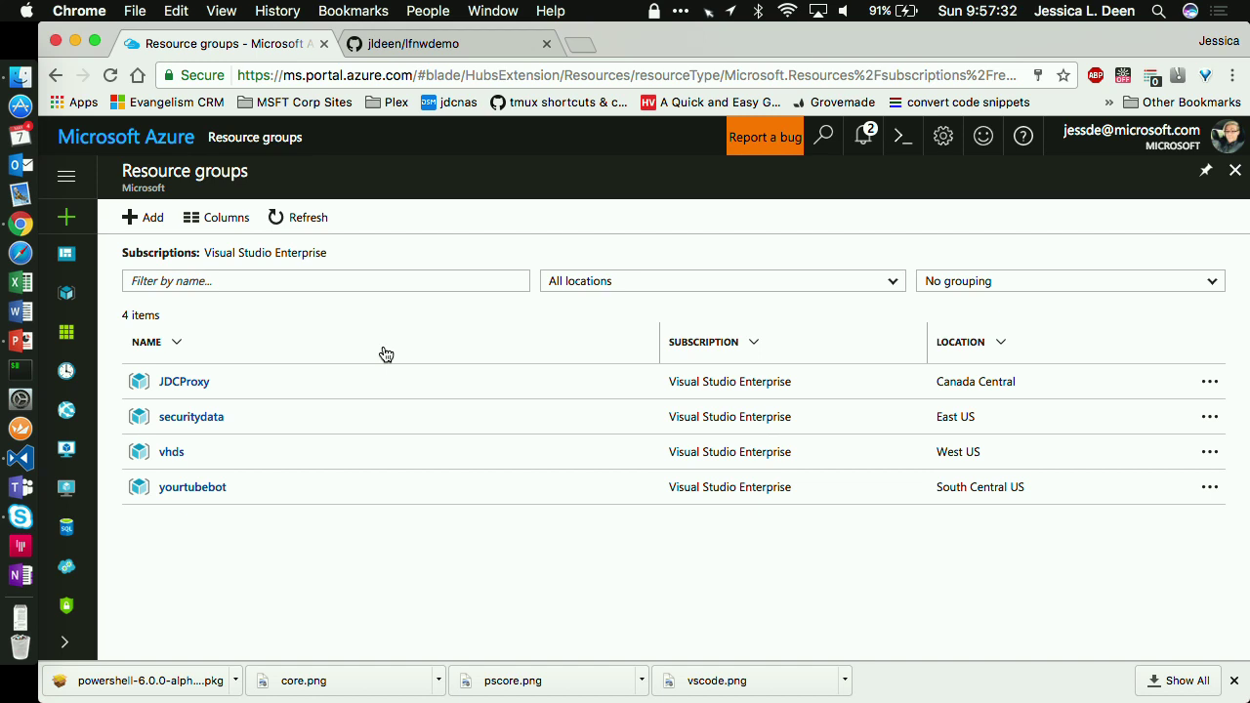
Step: Search the marketplace for "web app" and start creating Microsoft's Web App
{"action": "left_click", "coordinate": [218, 488]}
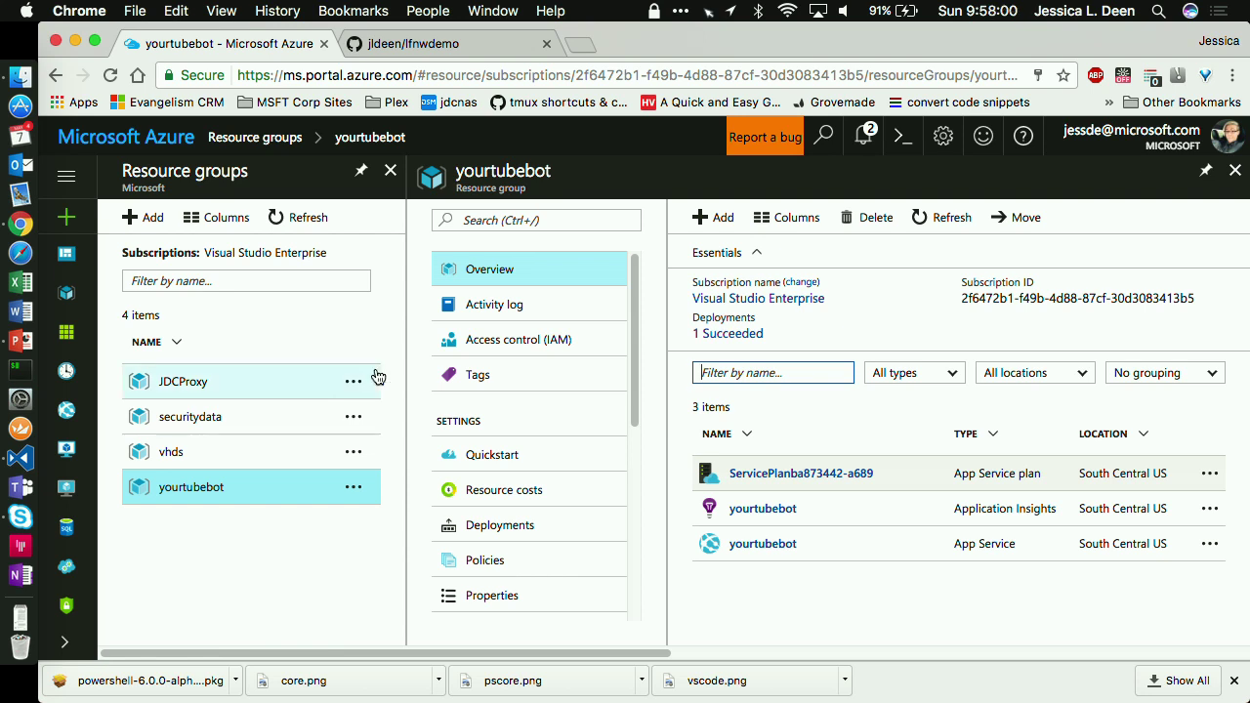
{"action": "left_click", "coordinate": [66, 216]}
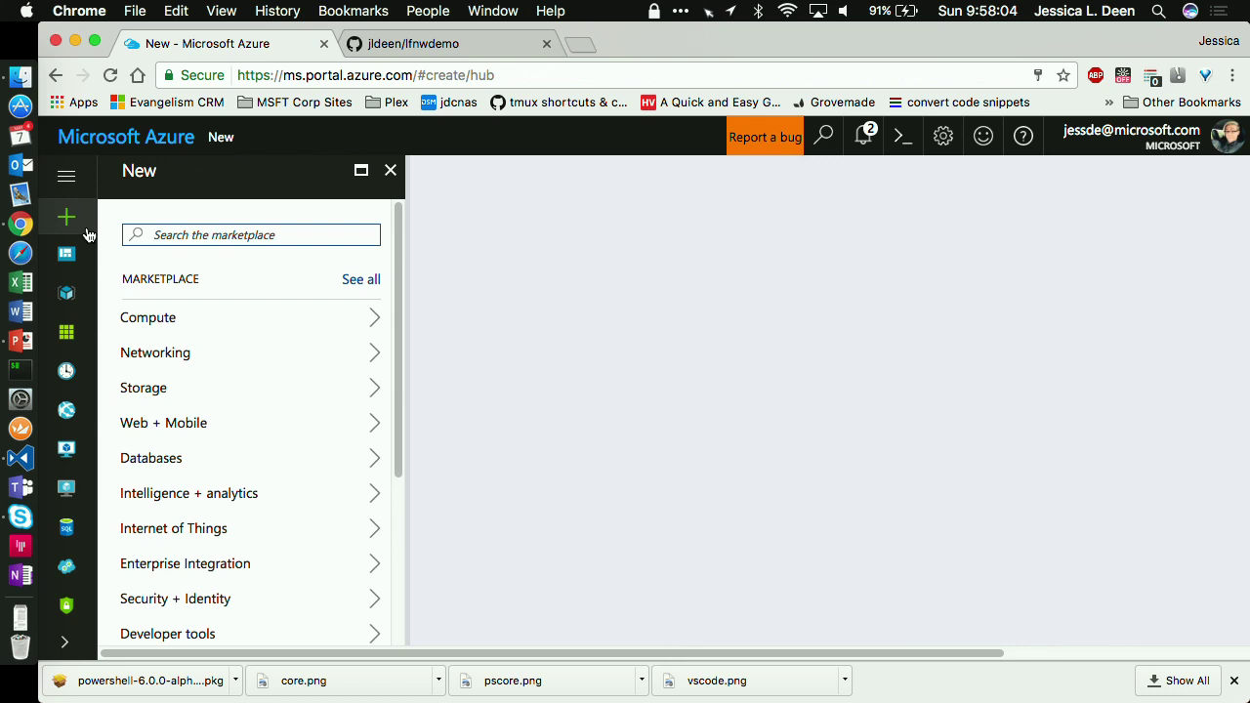
{"action": "type", "text": "web app"}
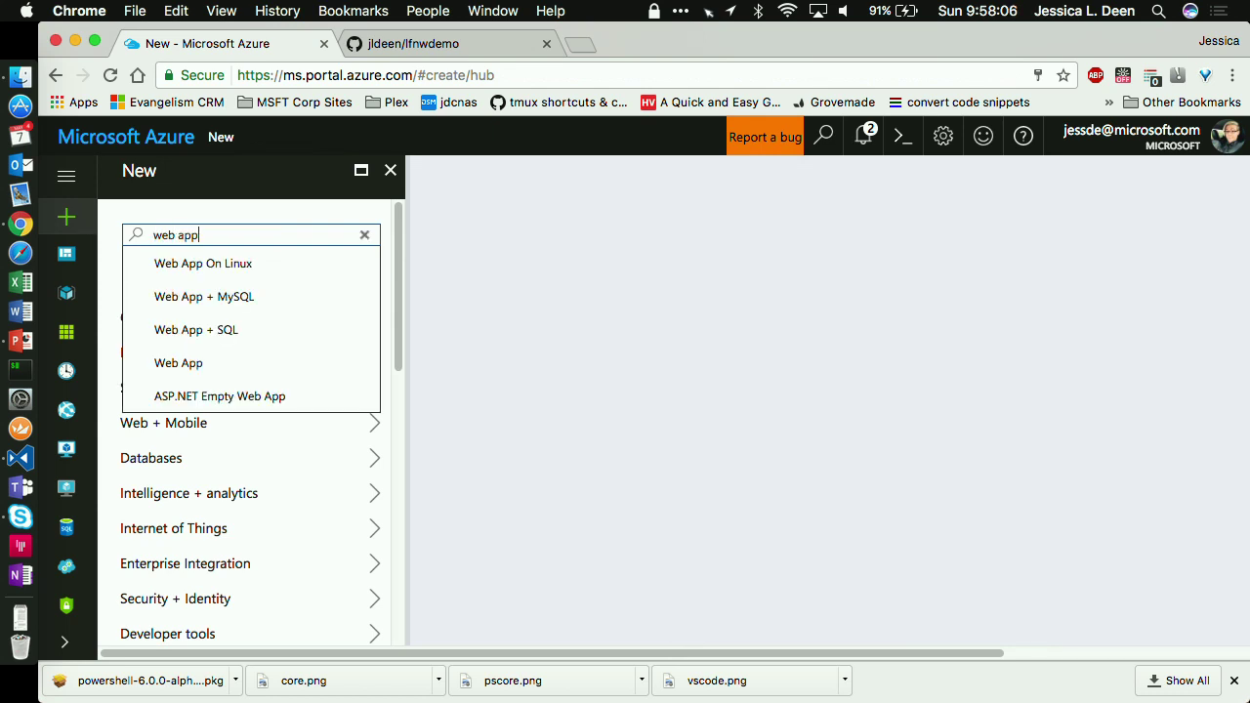
{"action": "key", "text": "Return"}
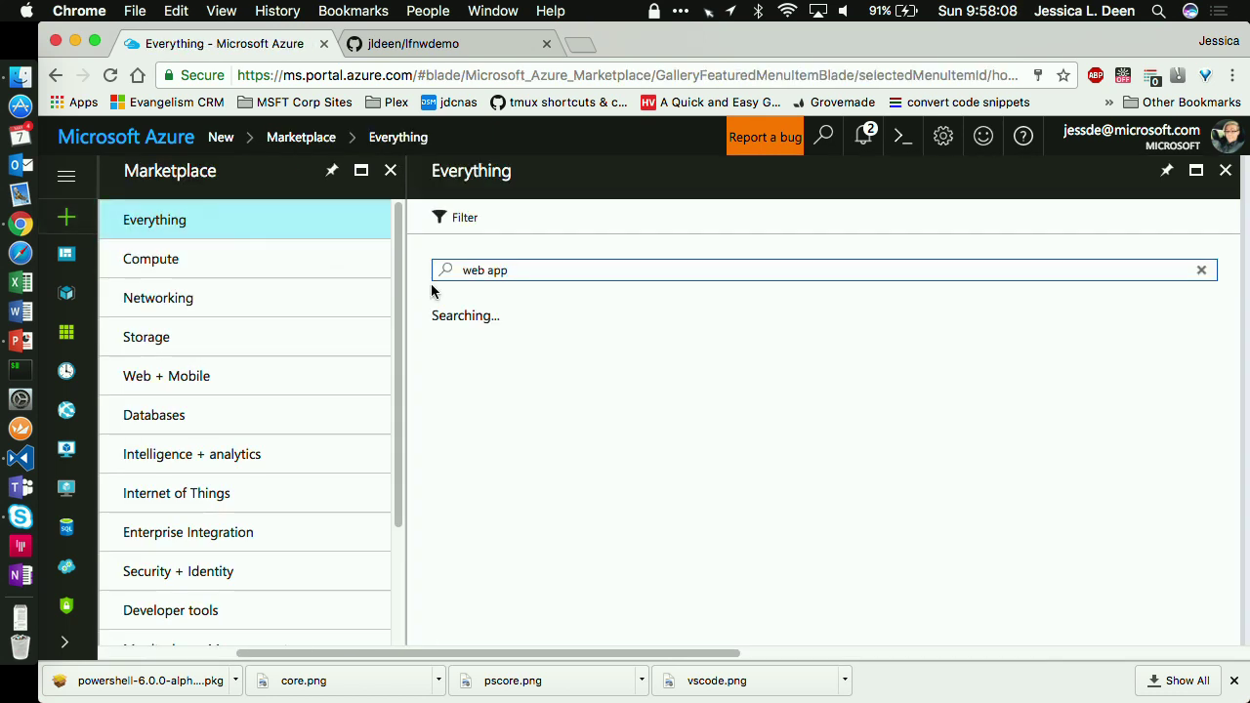
{"action": "left_click", "coordinate": [498, 398]}
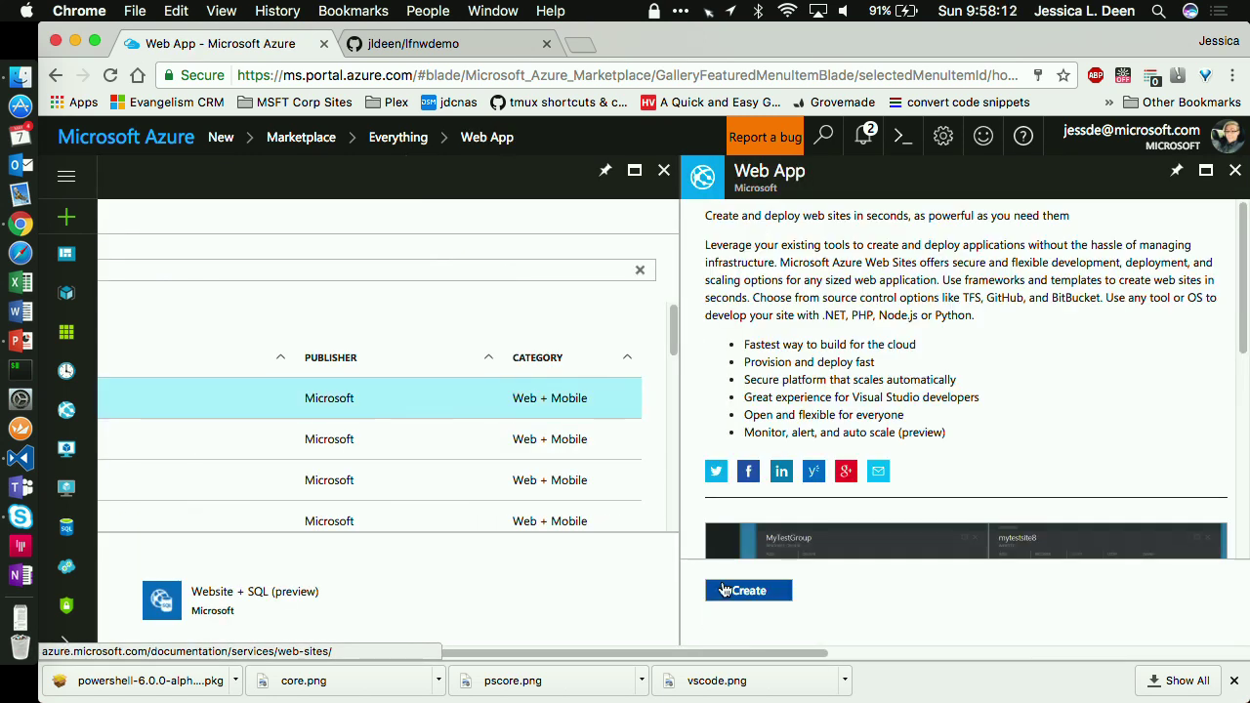
{"action": "left_click", "coordinate": [723, 588]}
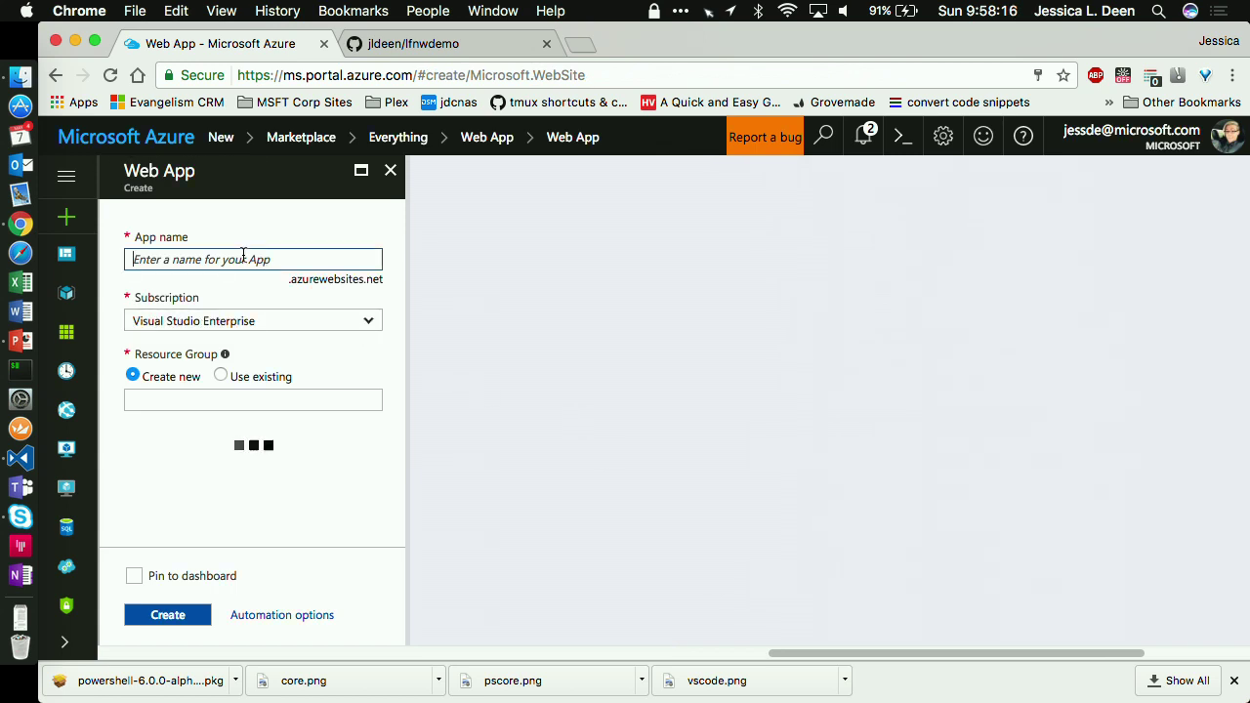
Step: Create the web app with the name LFNW, Application Insights on and pinned to the dashboard
{"action": "type", "text": "LFNW"}
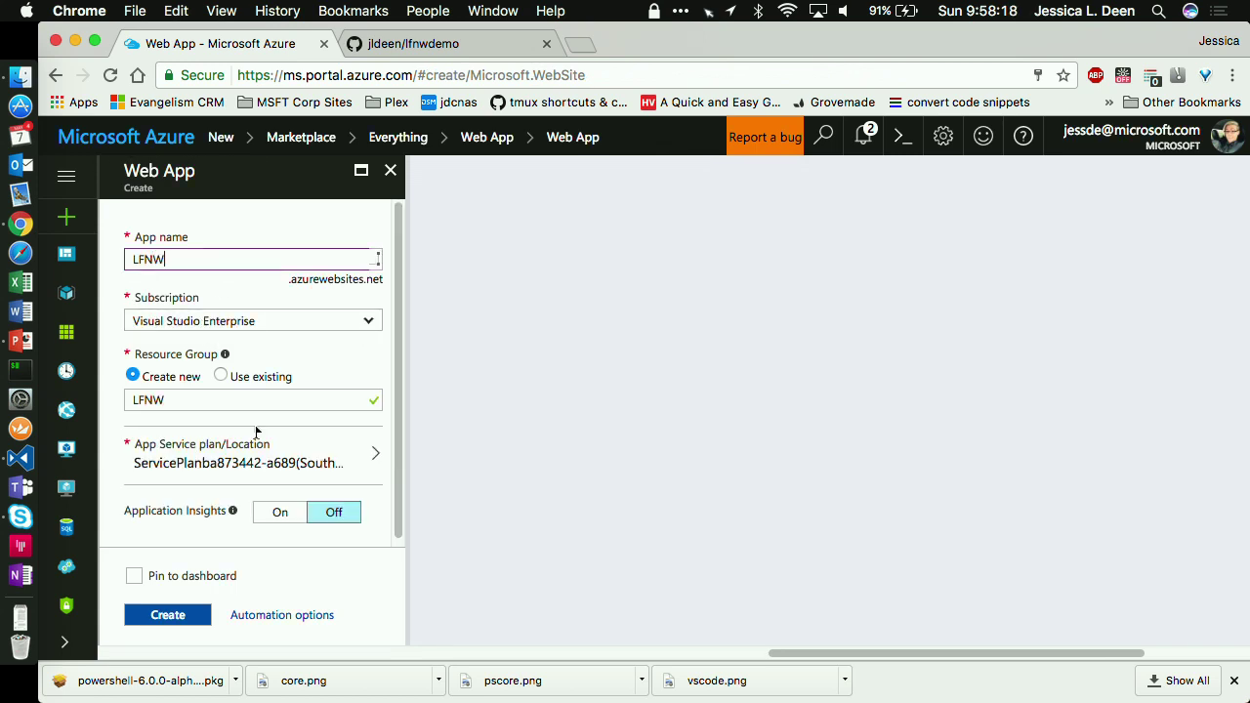
{"action": "left_click", "coordinate": [271, 513]}
{"action": "left_click", "coordinate": [133, 576]}
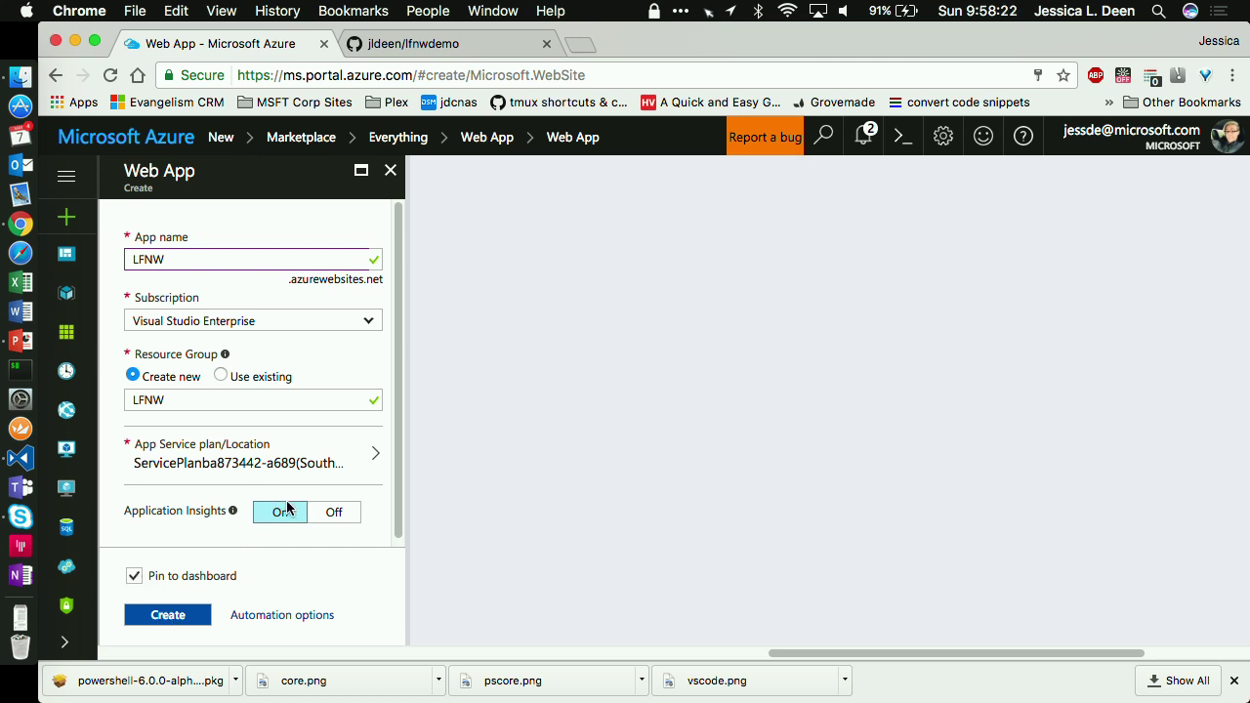
{"action": "left_click", "coordinate": [163, 614]}
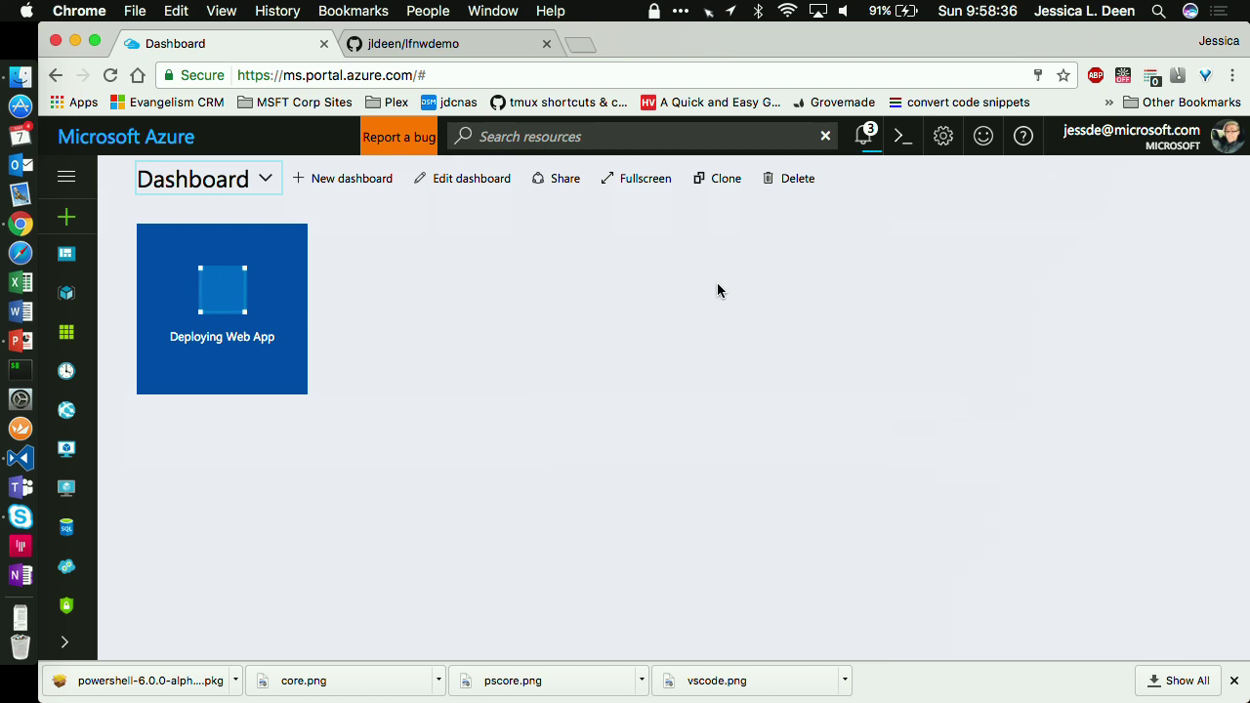
Step: Look at the lfnwdemo GitHub repository, then return to the Azure dashboard and check the notifications
{"action": "left_click", "coordinate": [430, 43]}
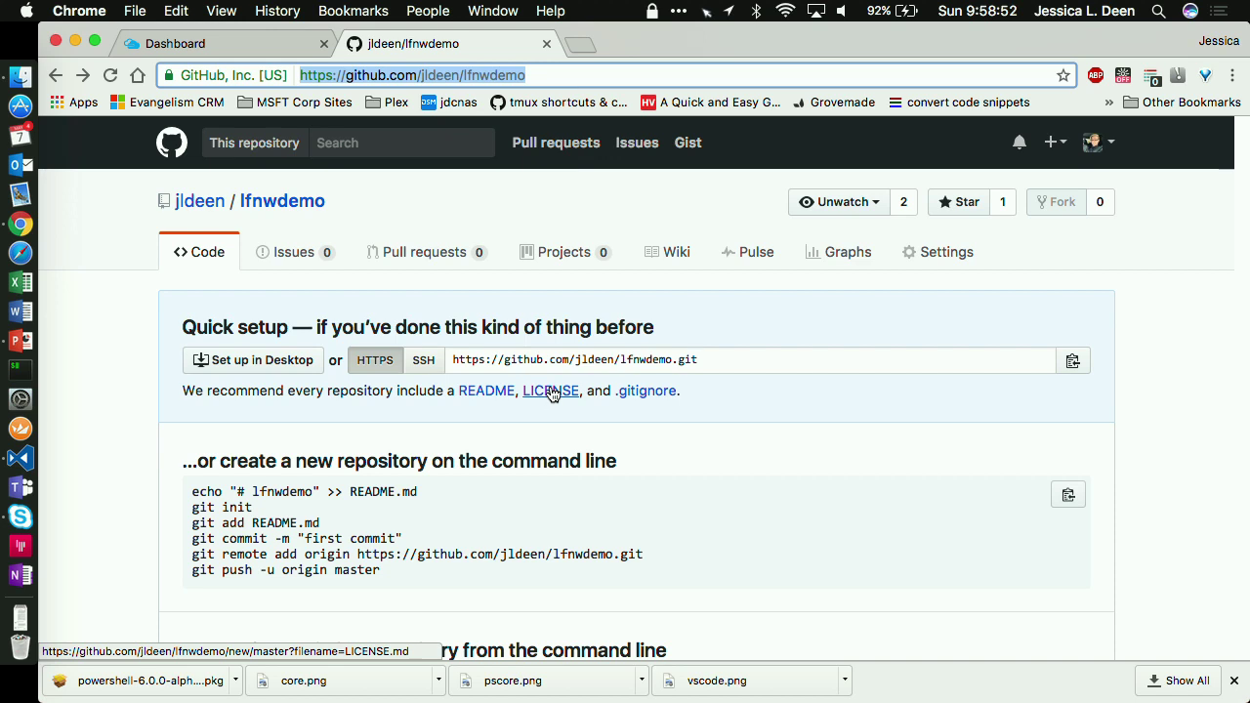
{"action": "left_click", "coordinate": [203, 44]}
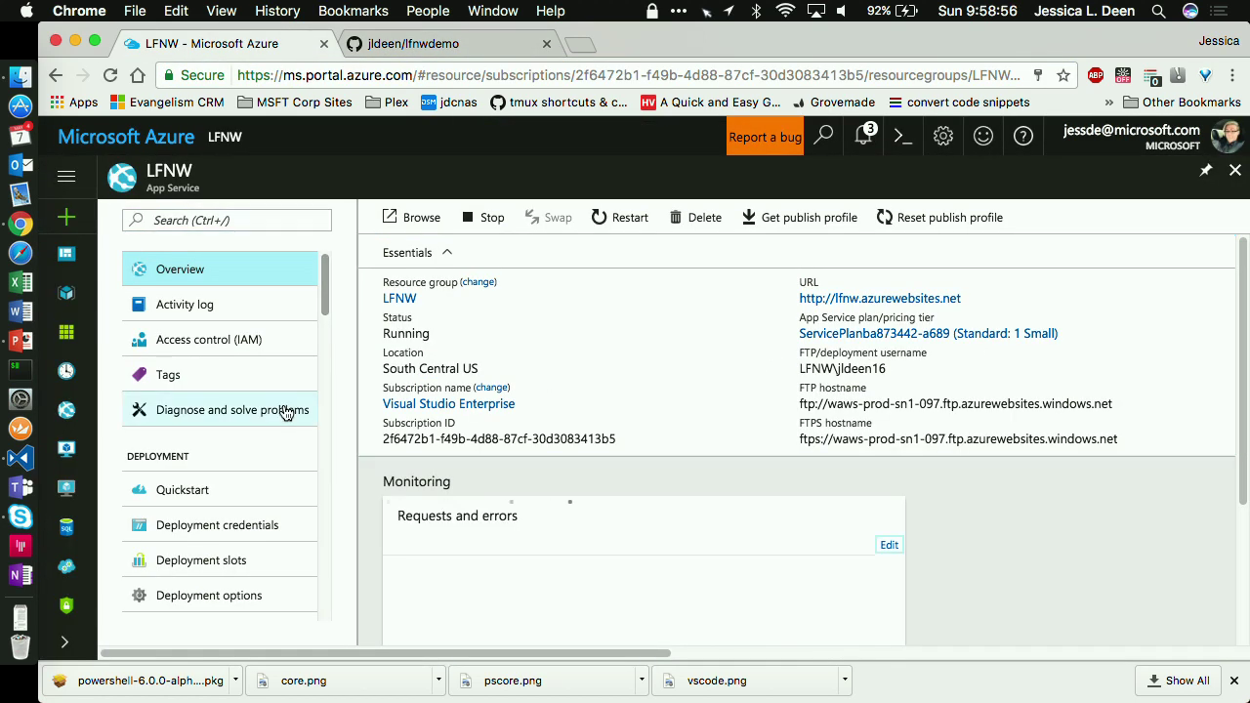
{"action": "scroll", "coordinate": [237, 324], "scroll_direction": "left", "scroll_amount": 3}
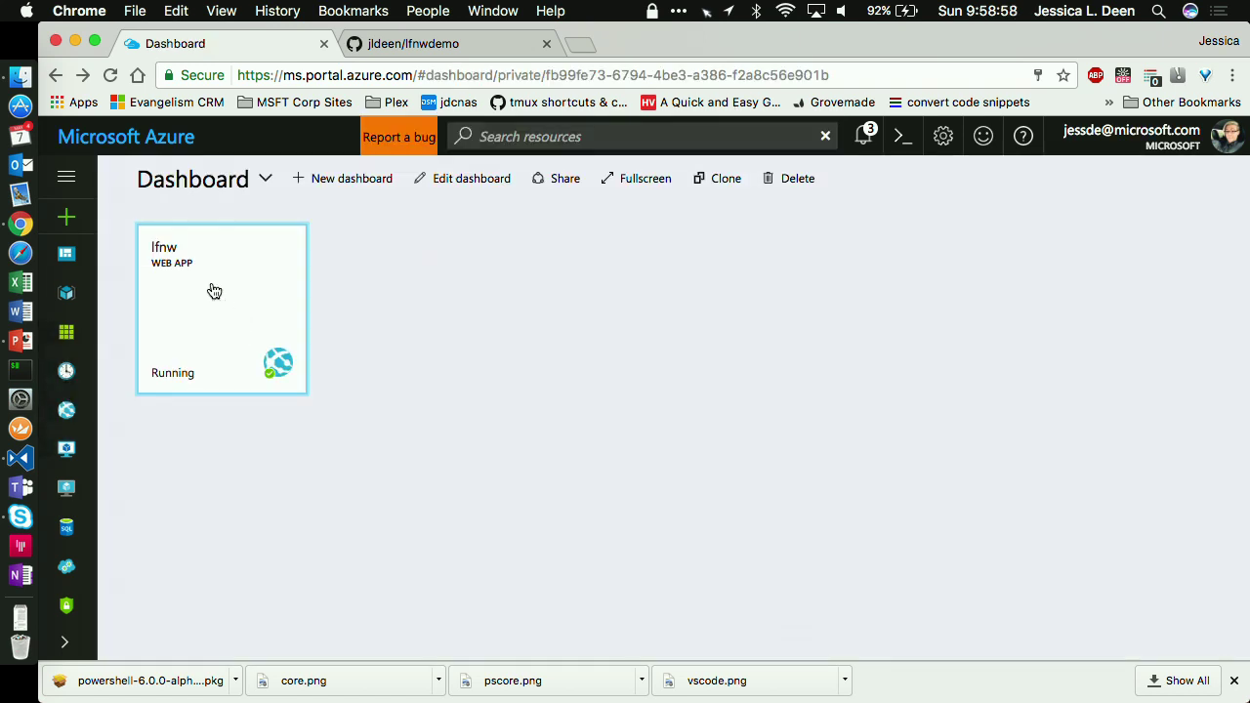
{"action": "left_click", "coordinate": [863, 136]}
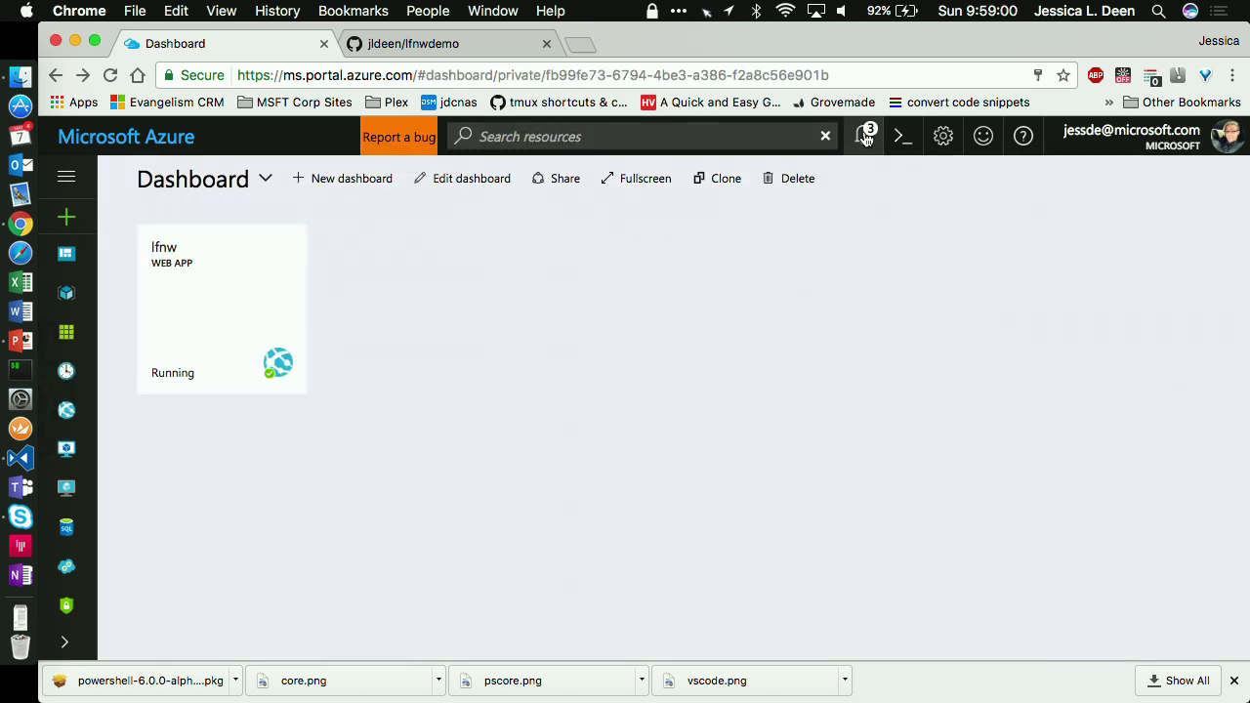
{"action": "left_click", "coordinate": [363, 209]}
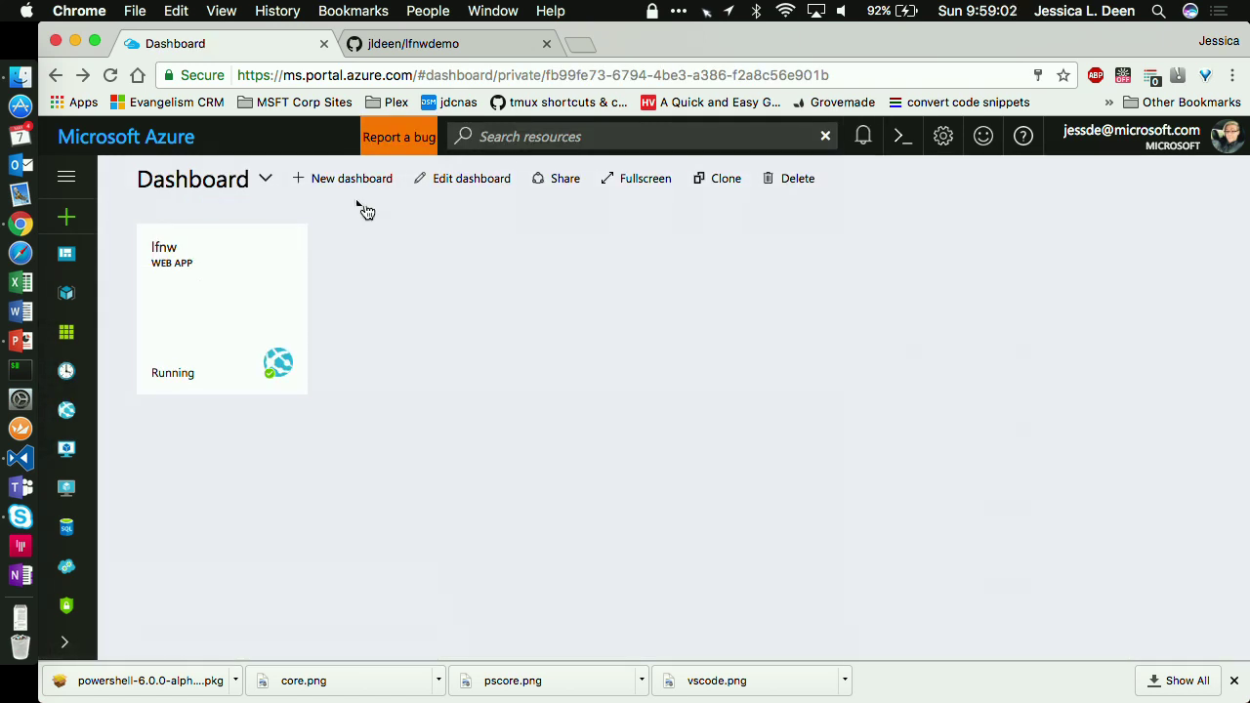
Step: Open the deployment options of the LFNW web app and choose GitHub as the source
{"action": "left_click", "coordinate": [203, 283]}
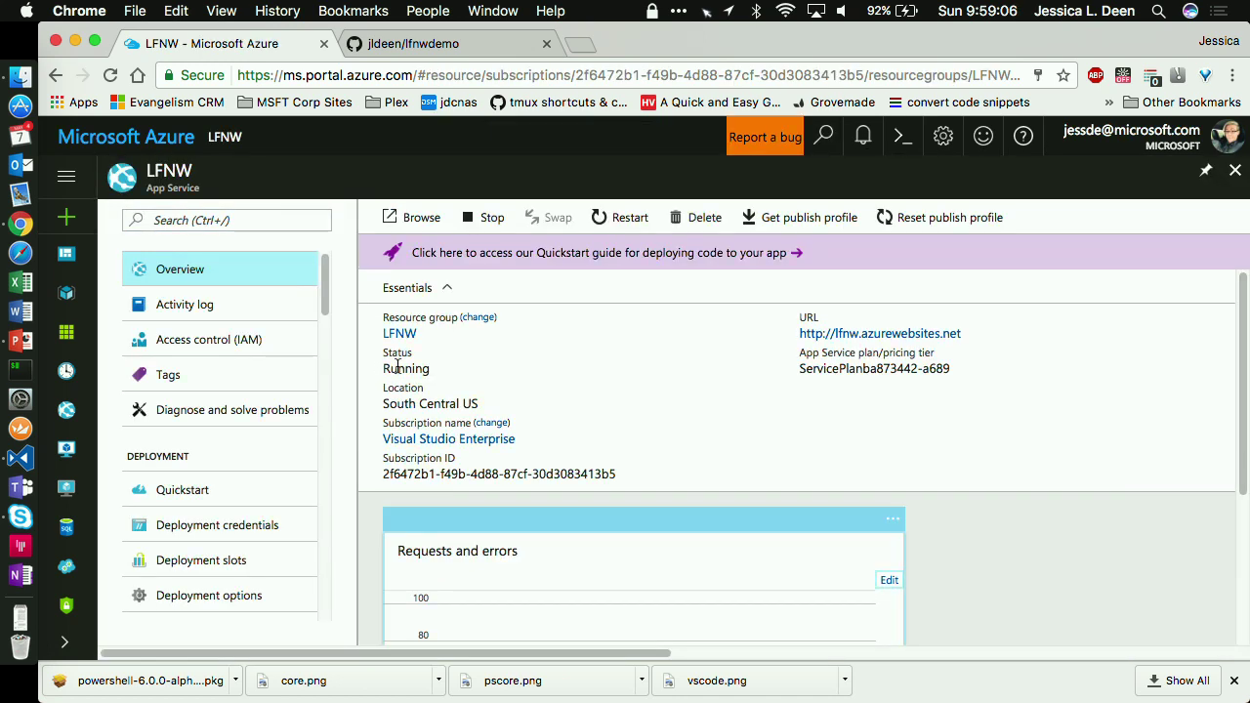
{"action": "scroll", "coordinate": [259, 451], "scroll_direction": "down", "scroll_amount": 2}
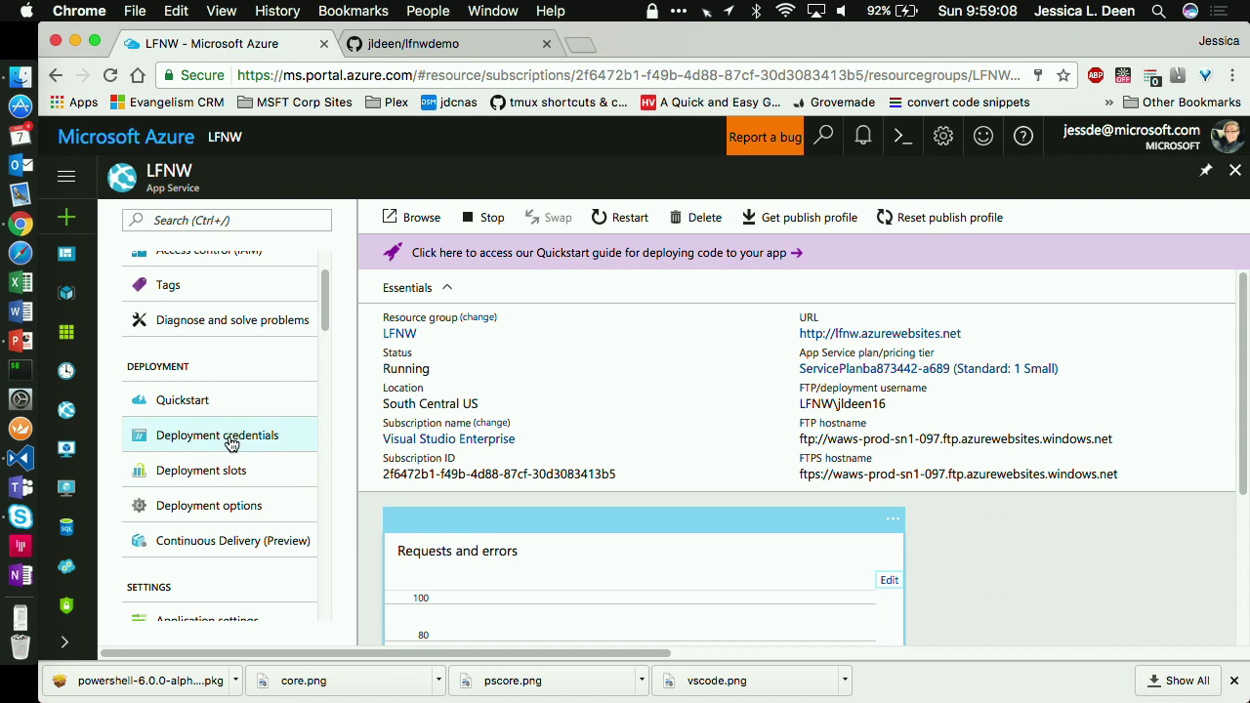
{"action": "left_click", "coordinate": [224, 505]}
{"action": "left_click", "coordinate": [298, 238]}
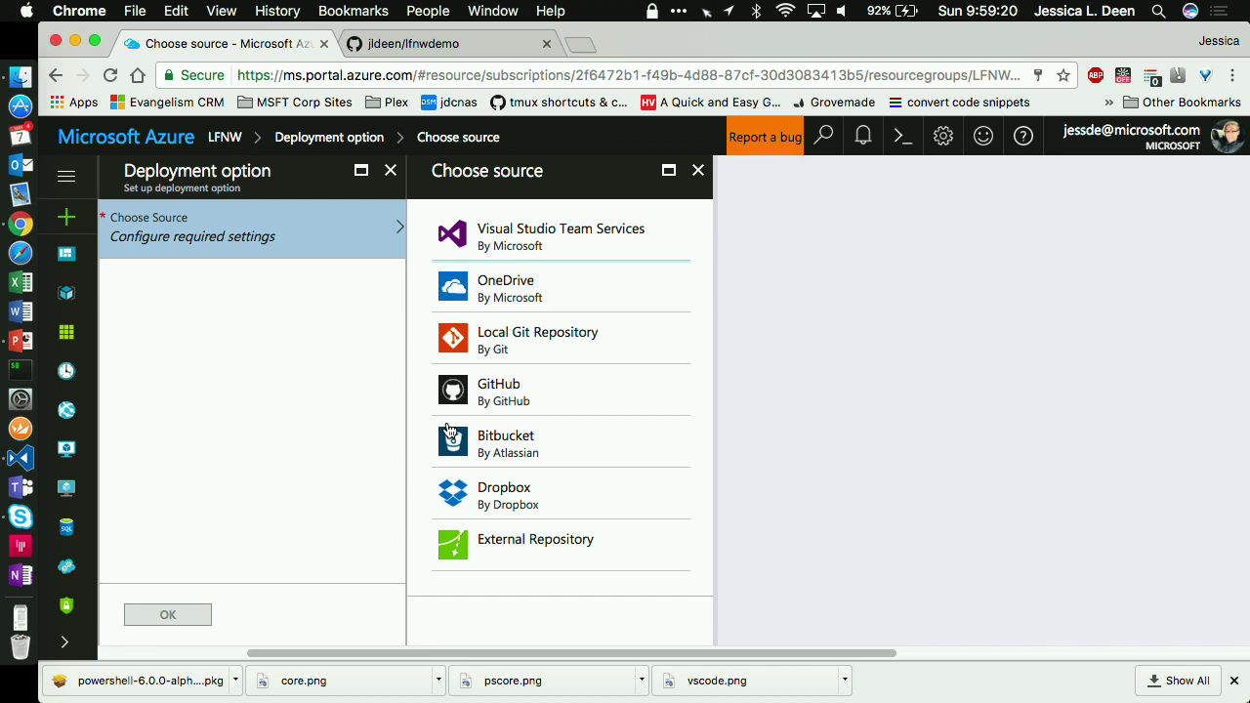
{"action": "scroll", "coordinate": [448, 430], "scroll_direction": "left", "scroll_amount": 3}
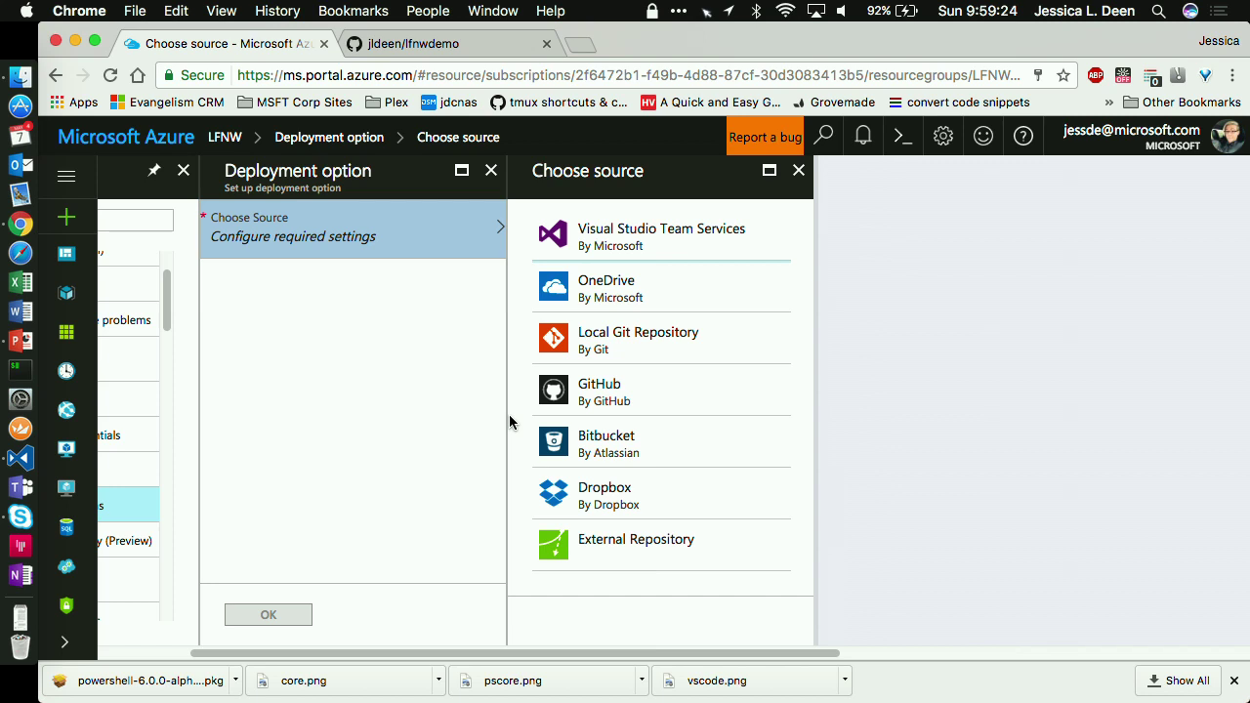
{"action": "scroll", "coordinate": [508, 420], "scroll_direction": "left", "scroll_amount": 5}
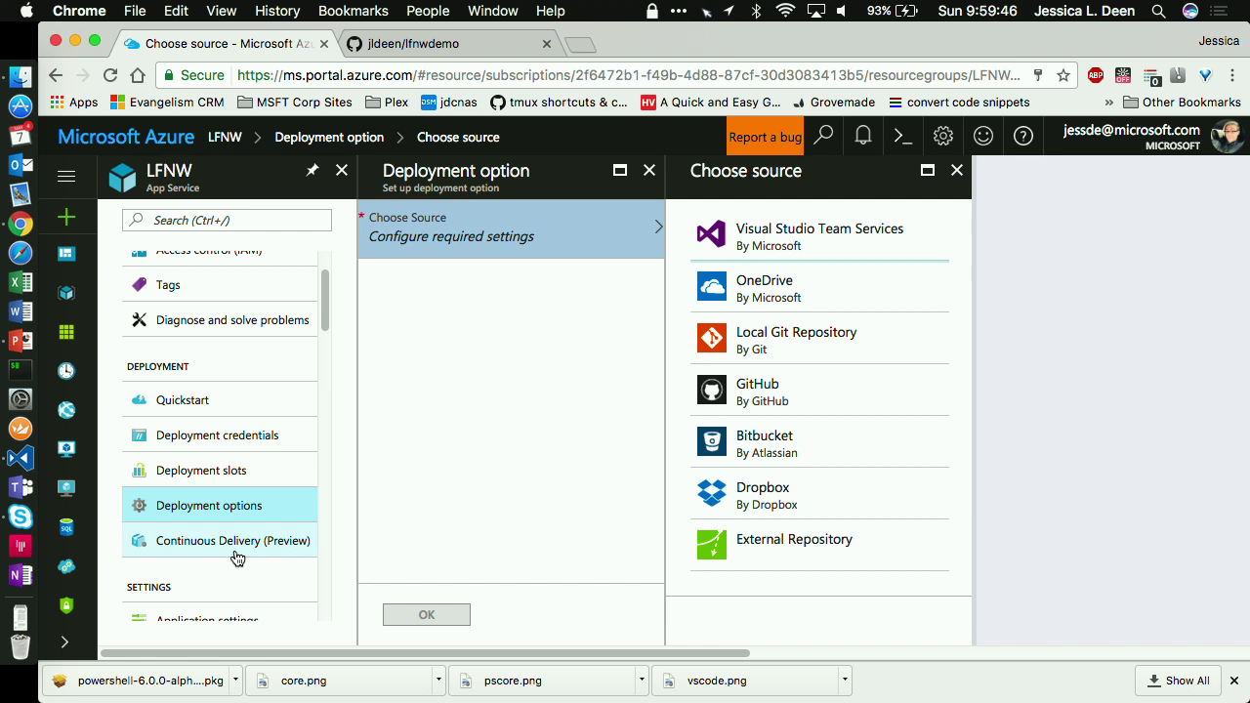
{"action": "left_click", "coordinate": [766, 402]}
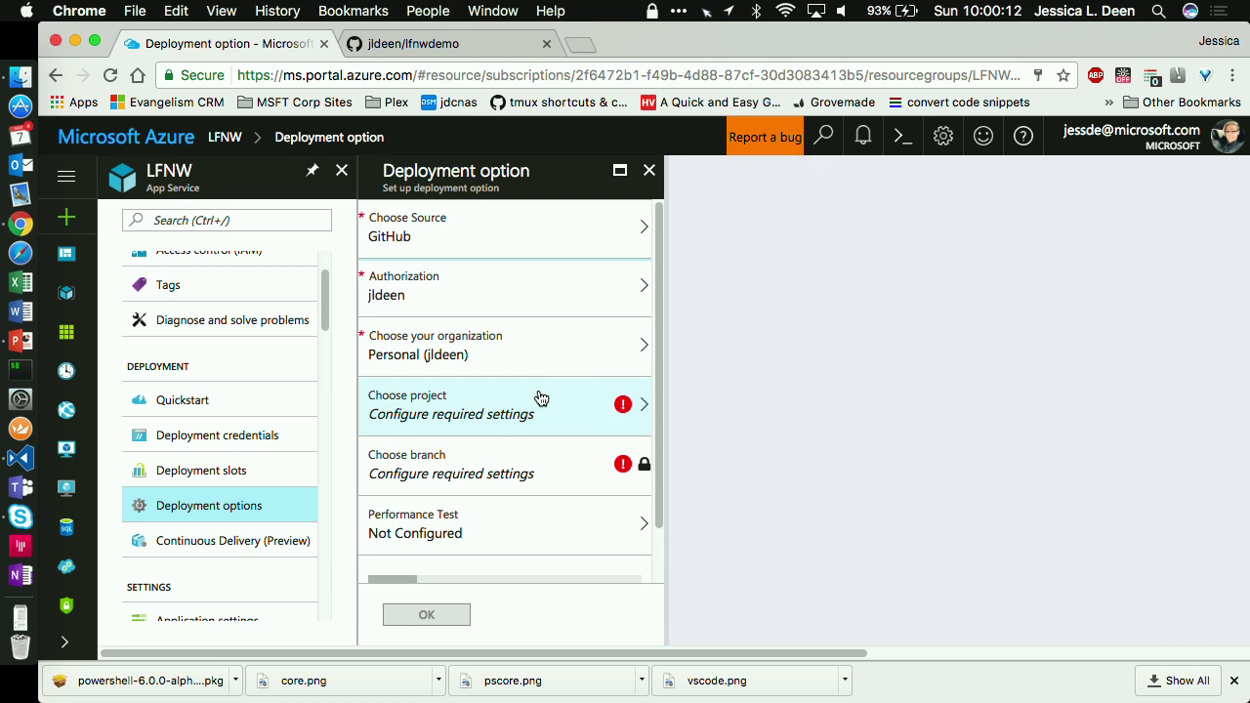
Step: Select the lfnwdemo project with the master branch and save the GitHub deployment setup
{"action": "left_click", "coordinate": [578, 399]}
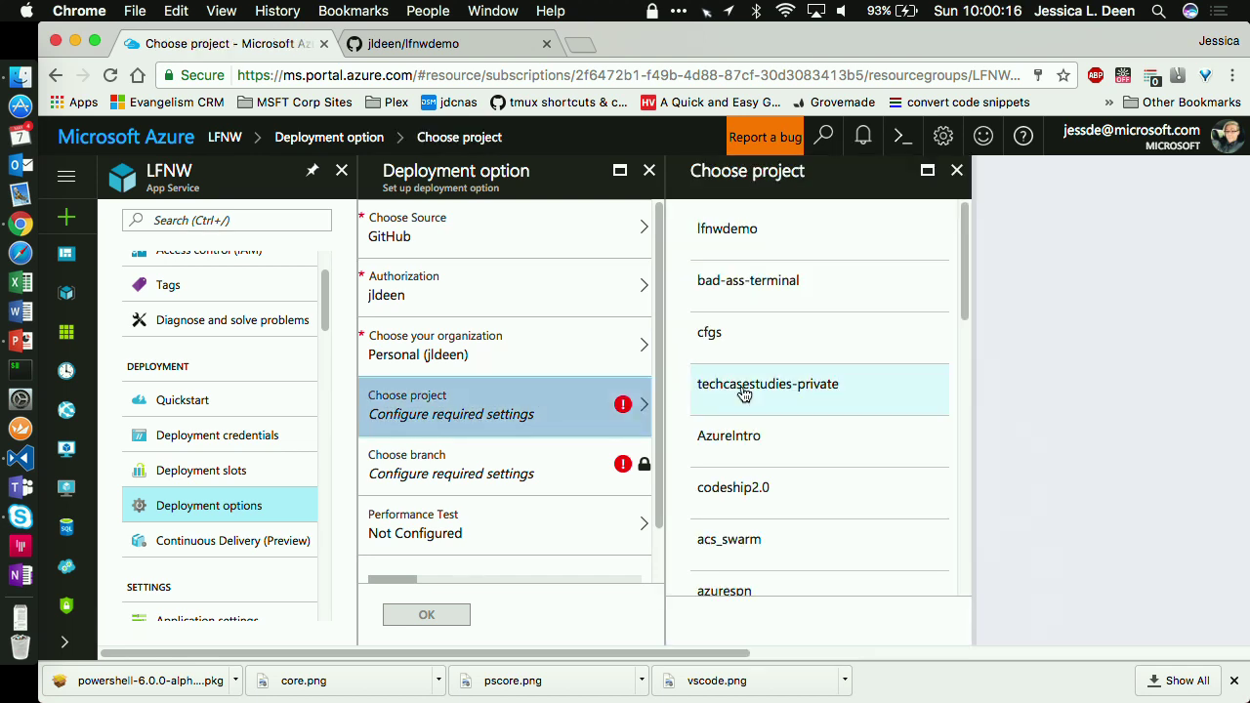
{"action": "left_click", "coordinate": [752, 244]}
{"action": "scroll", "coordinate": [497, 559], "scroll_direction": "down", "scroll_amount": 1}
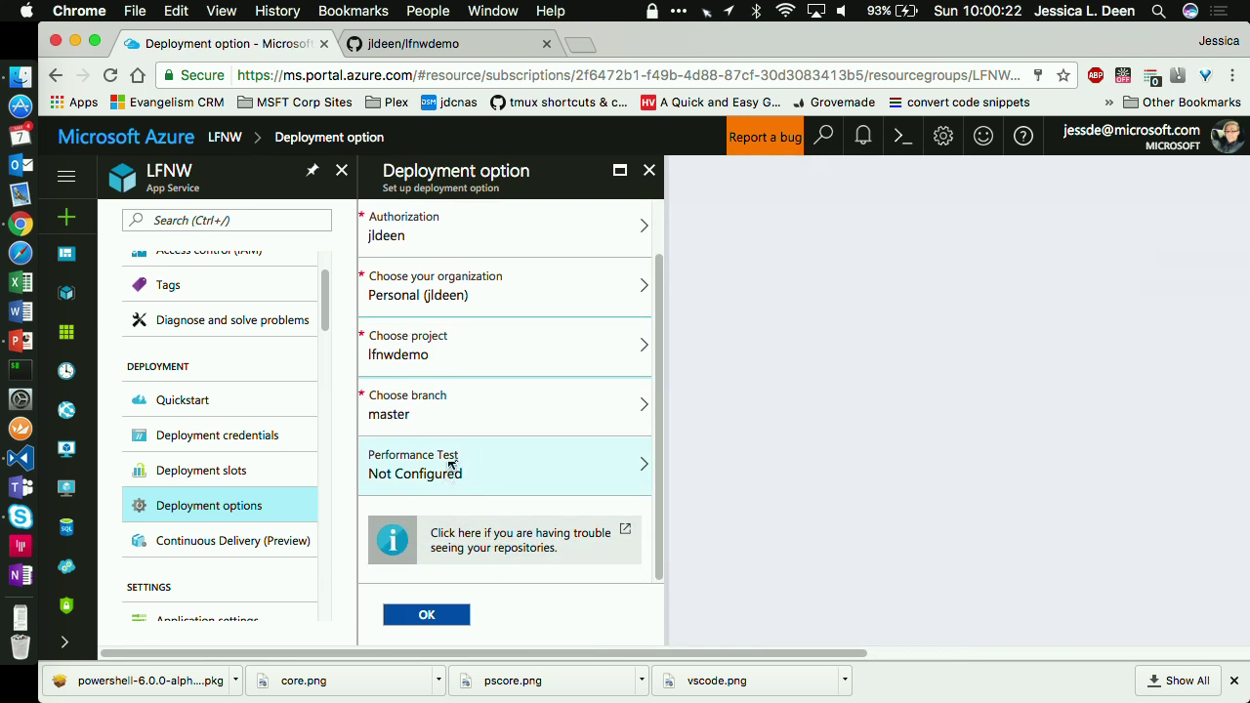
{"action": "left_click", "coordinate": [427, 615]}
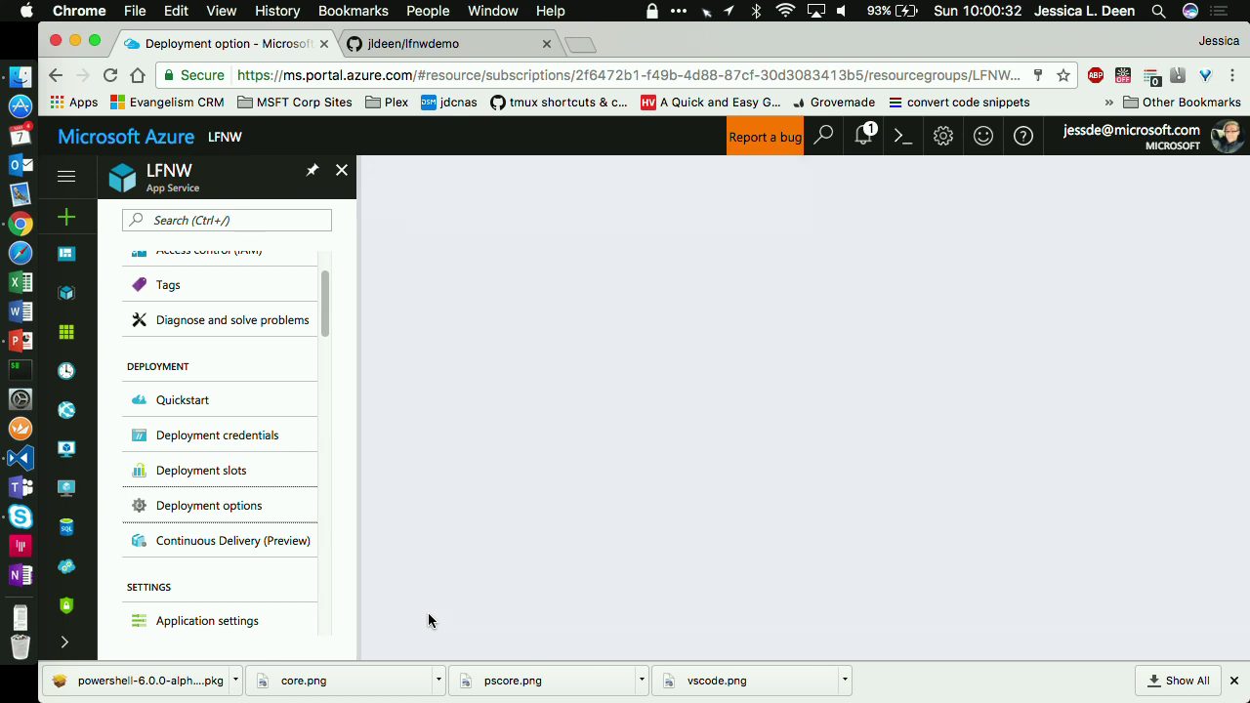
Step: Look over the local _LFNW site files in Visual Studio Code and in Finder's Git folder
{"action": "left_click", "coordinate": [20, 457]}
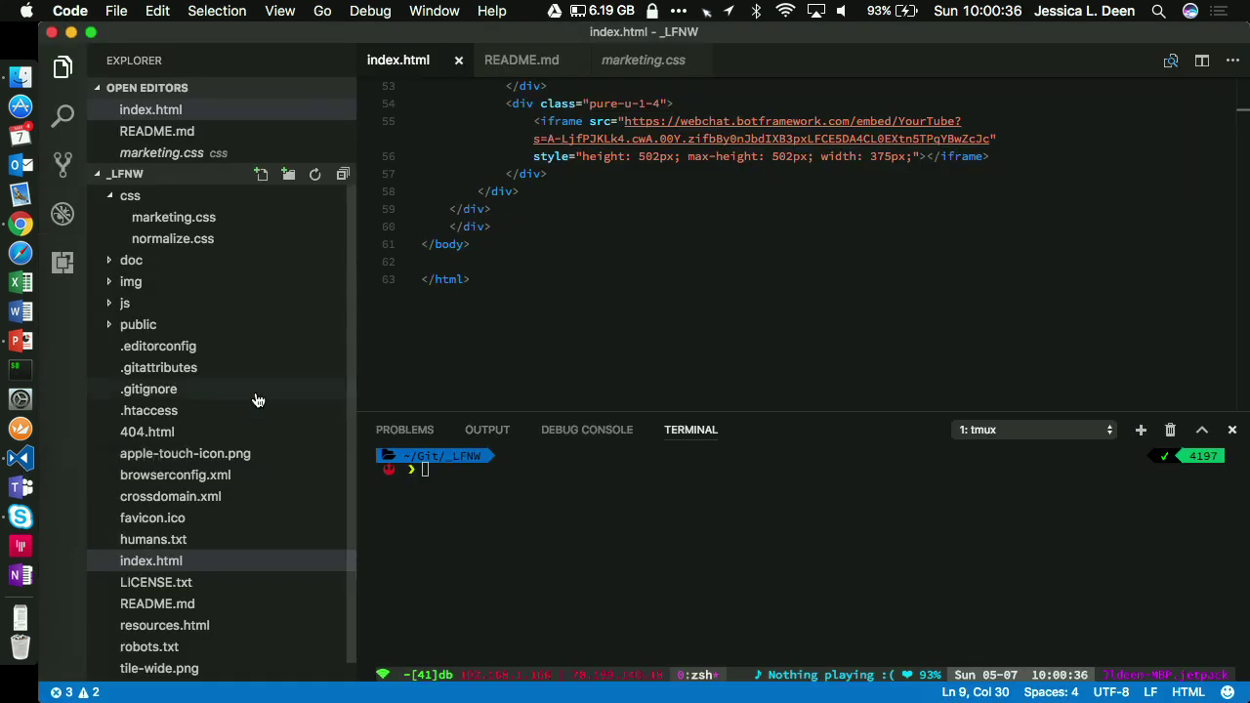
{"action": "left_click", "coordinate": [19, 75]}
{"action": "left_click", "coordinate": [480, 241]}
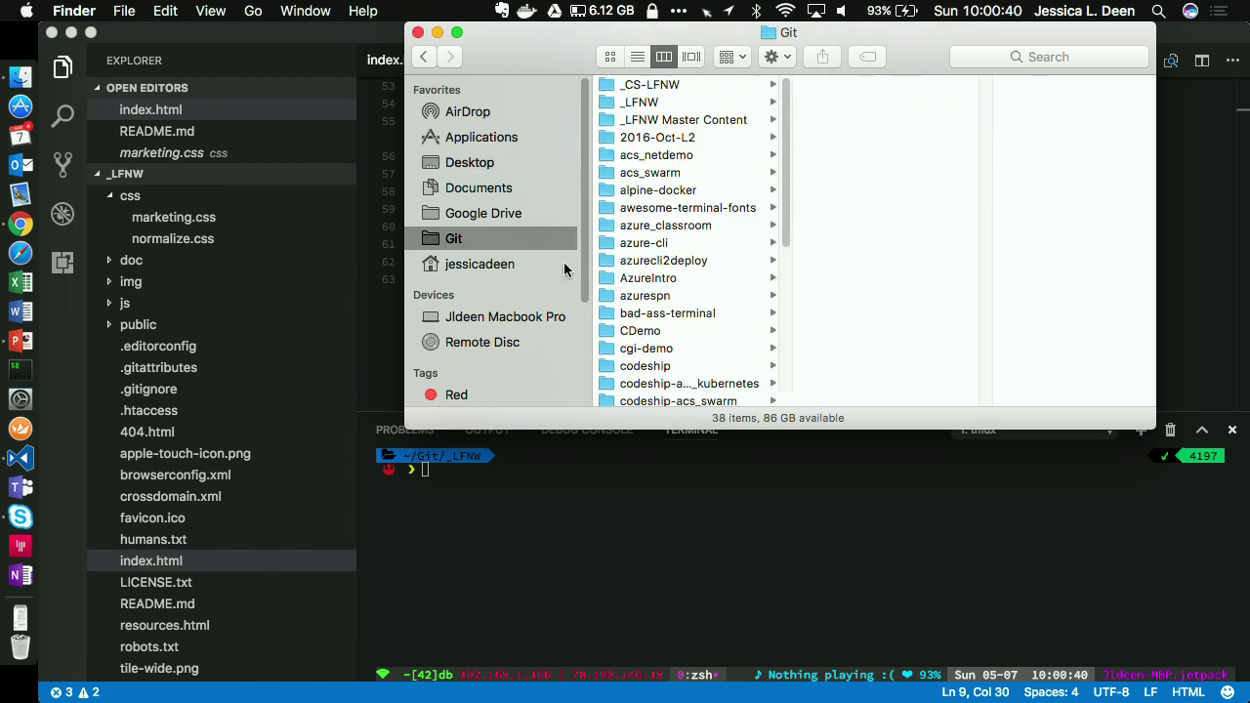
{"action": "left_click", "coordinate": [645, 104]}
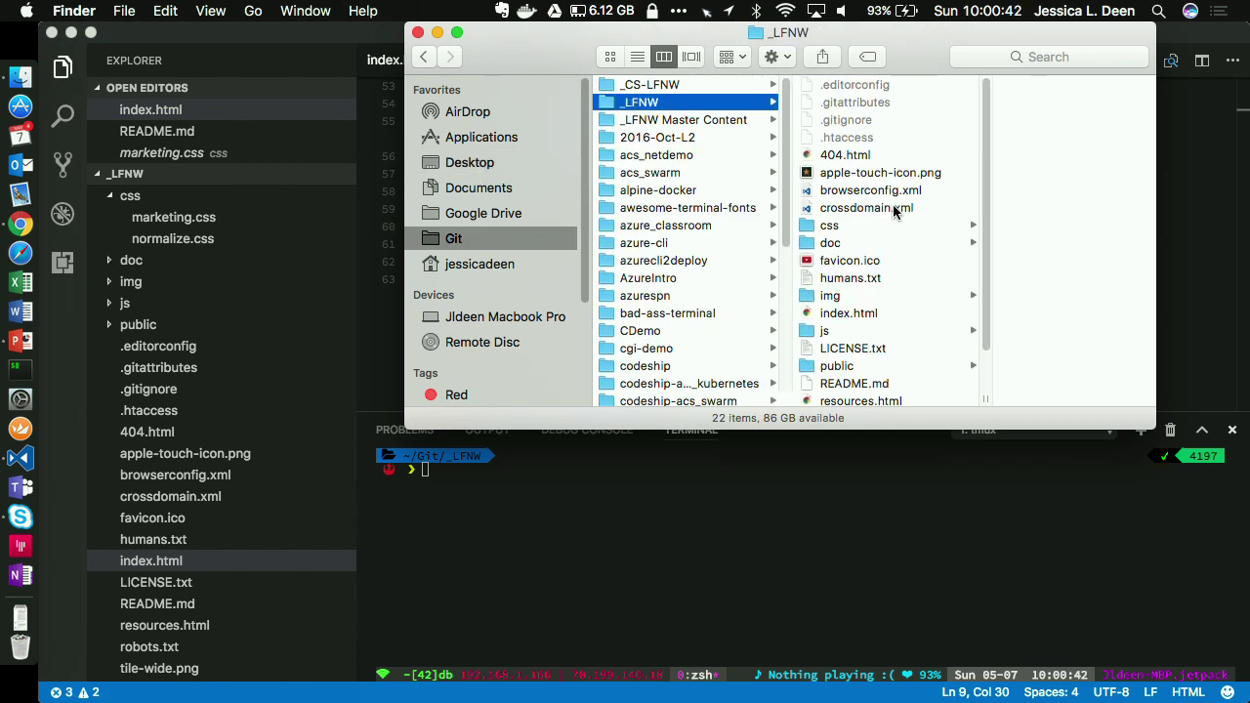
{"action": "scroll", "coordinate": [894, 210], "scroll_direction": "down", "scroll_amount": 1}
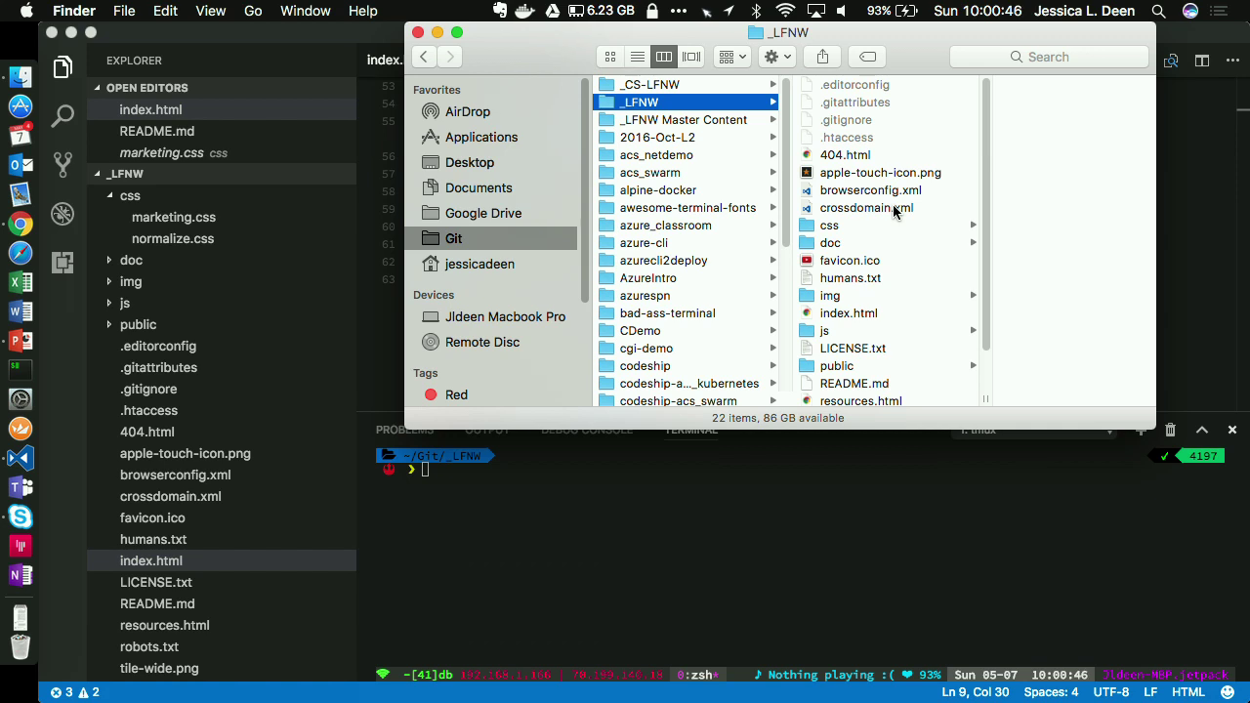
{"action": "left_click", "coordinate": [418, 33]}
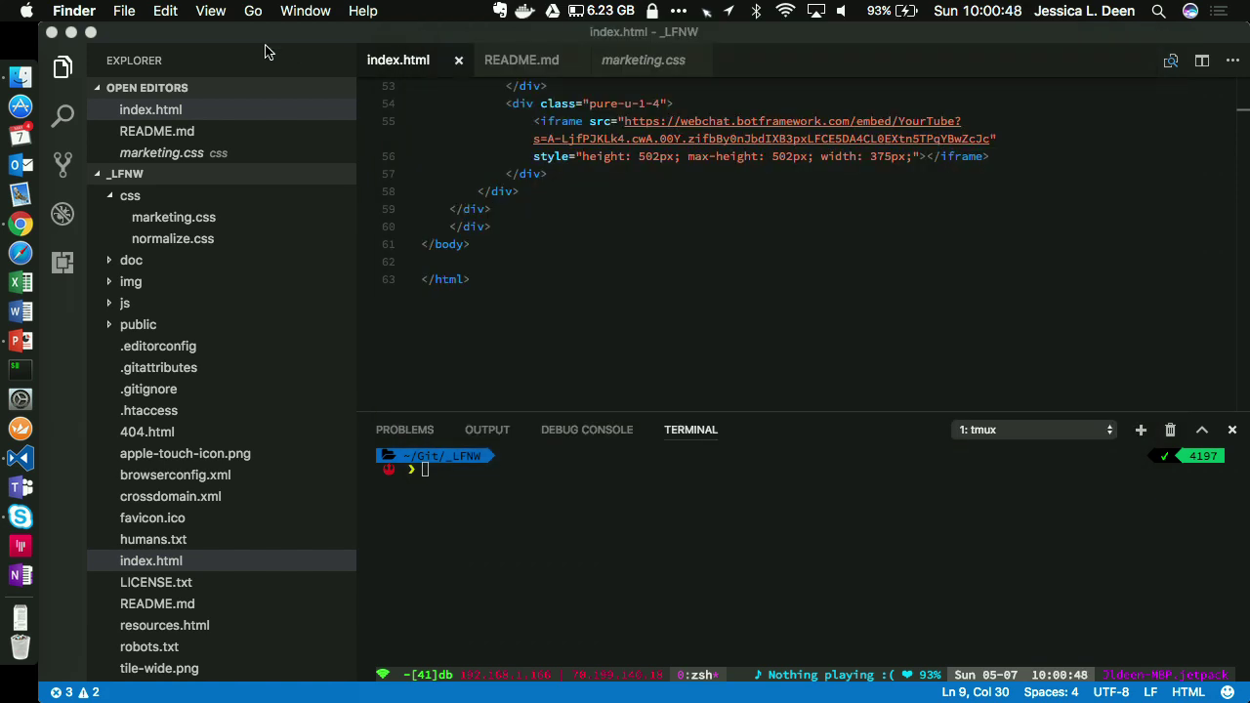
{"action": "left_click", "coordinate": [205, 37]}
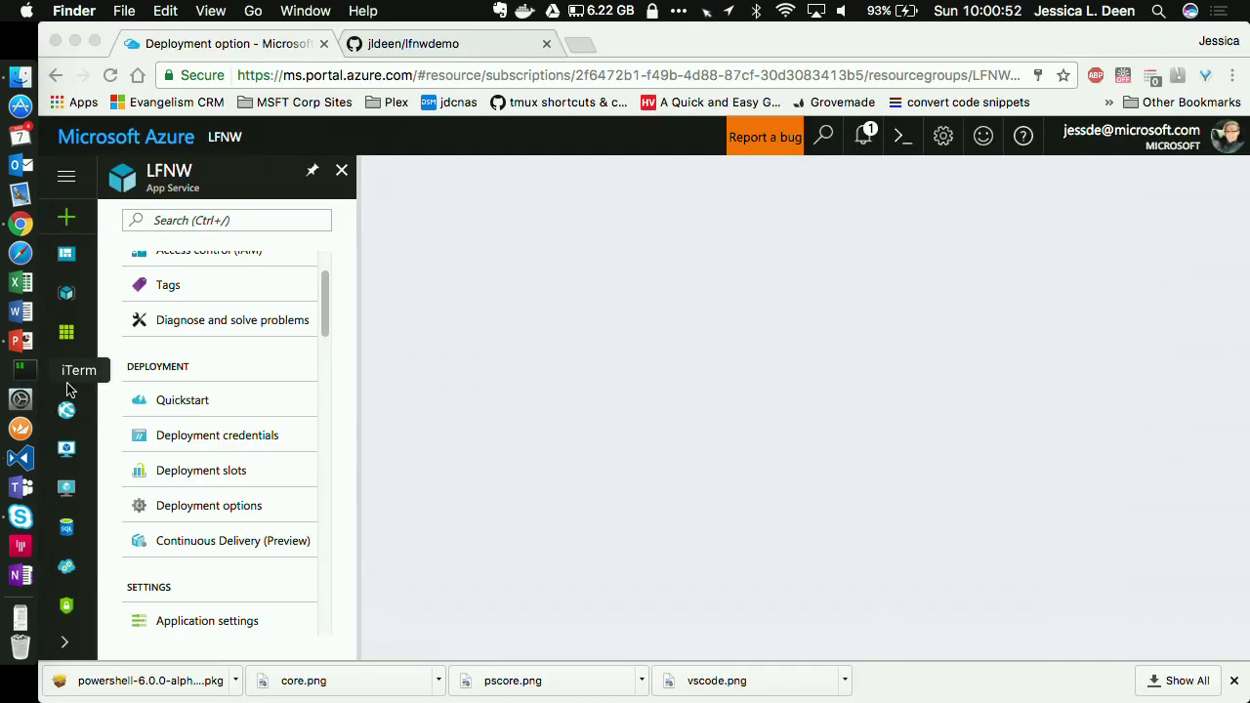
Step: Switch to iTerm and list the contents of the ~/Git/_LFNW folder
{"action": "left_click", "coordinate": [20, 369]}
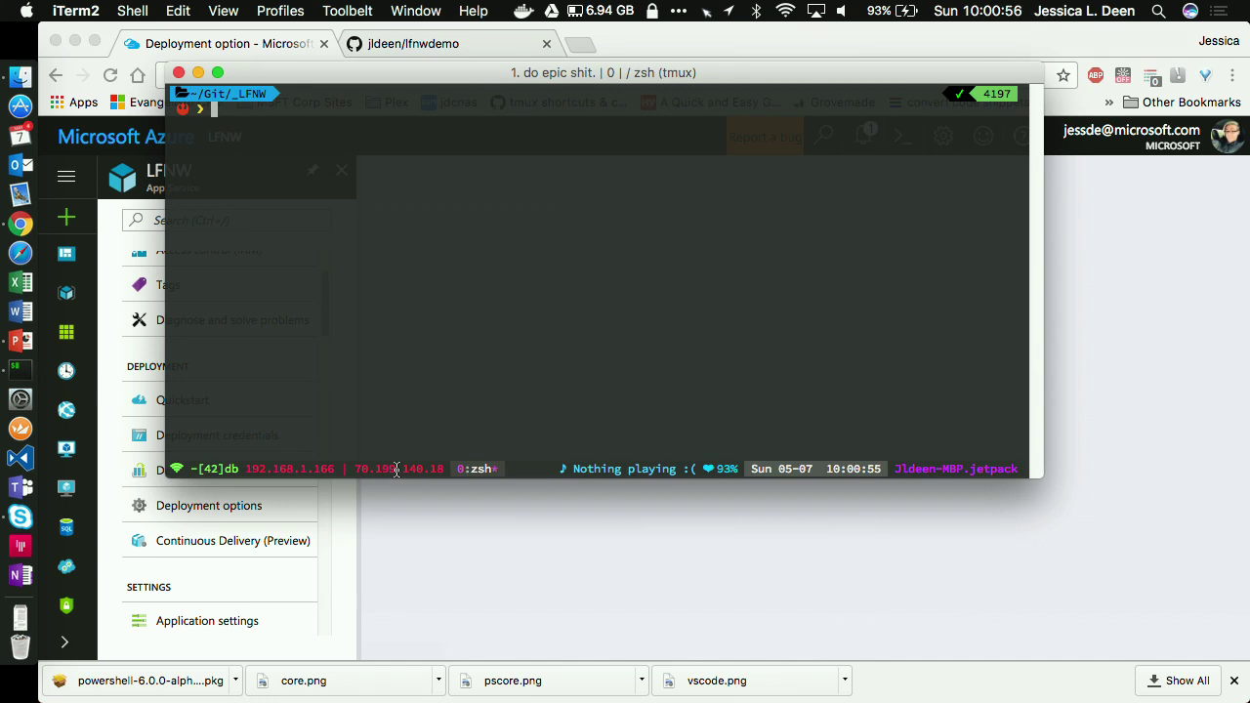
{"action": "type", "text": "ls"}
{"action": "key", "text": "Return"}
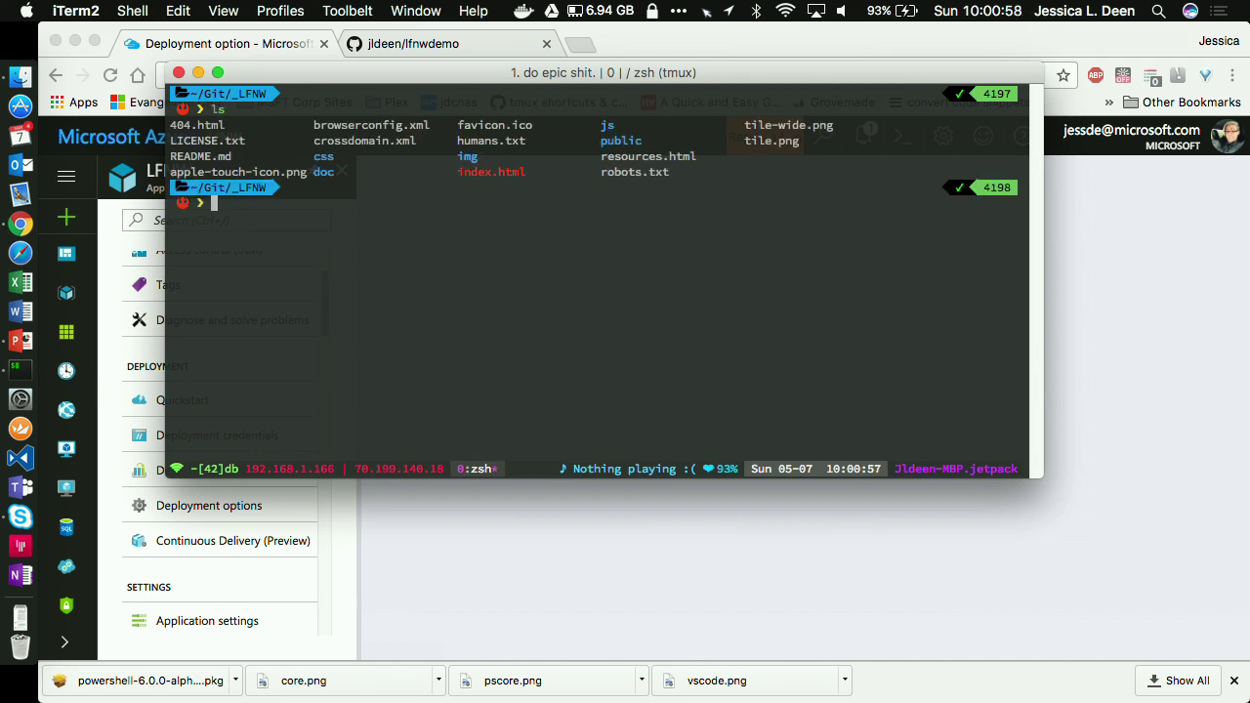
Step: Initialize a Git repository in the _LFNW folder and stage all its files
{"action": "type", "text": "git init"}
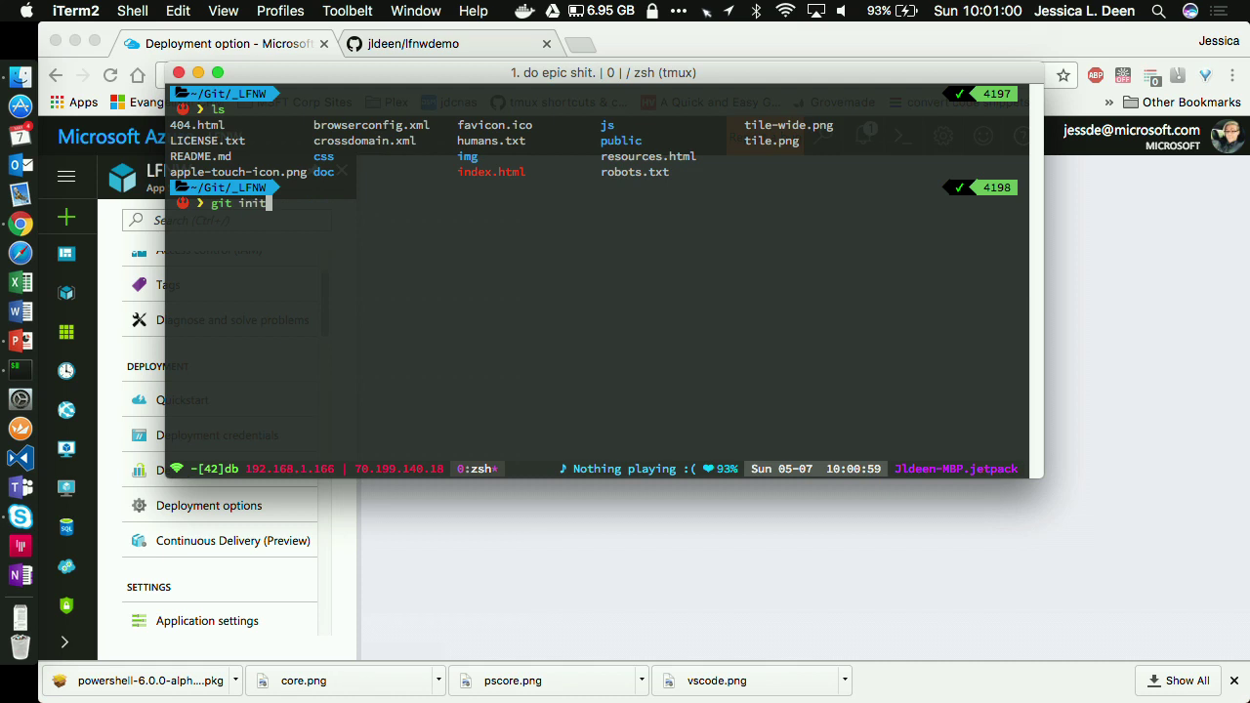
{"action": "key", "text": "Return"}
{"action": "type", "text": "git "}
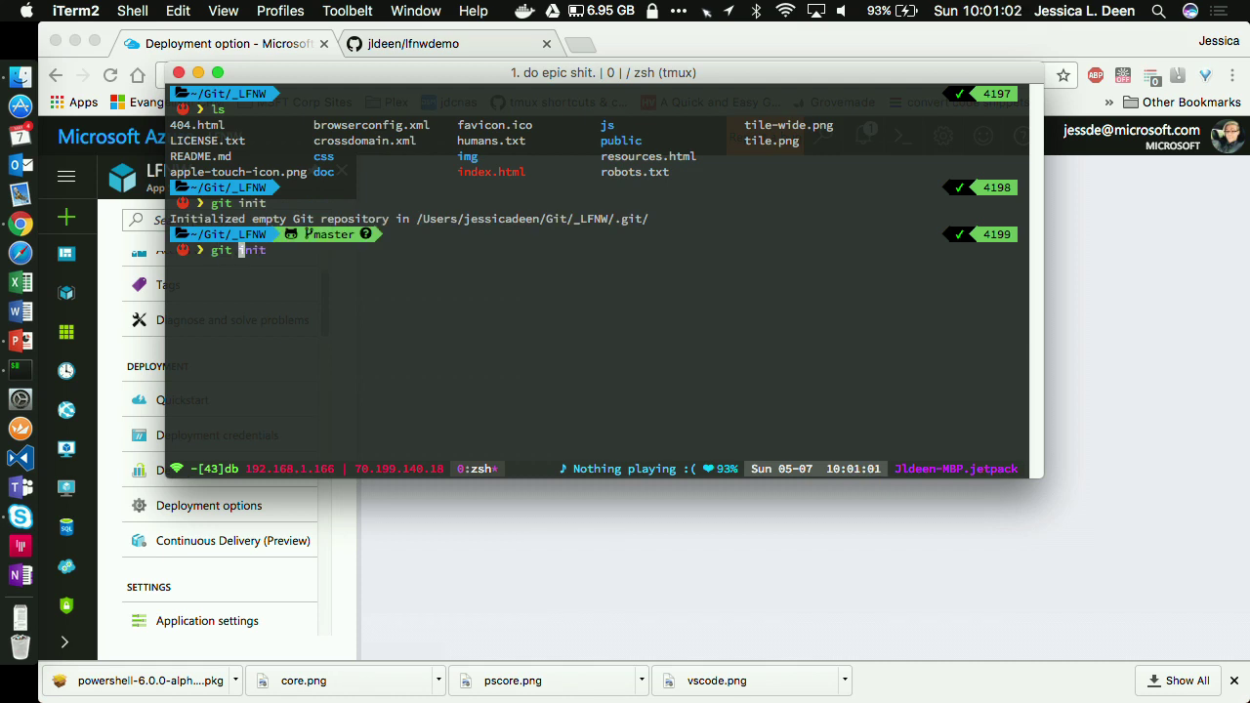
{"action": "type", "text": "add ."}
{"action": "key", "text": "Return"}
Step: Commit the staged files with the message "init commit"
{"action": "type", "text": "git co"}
{"action": "key", "text": "Right"}
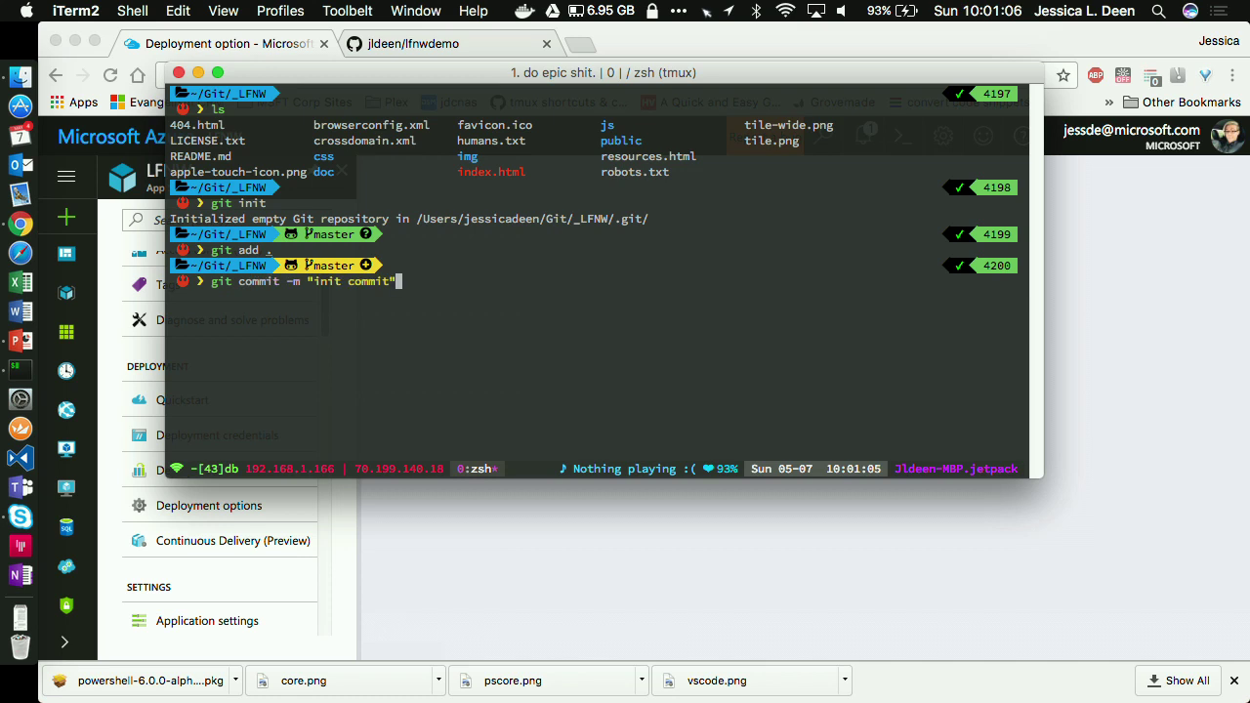
{"action": "key", "text": "Return"}
Step: Add the lfnwdemo GitHub repository as the remote named origin
{"action": "type", "text": "git remote add"}
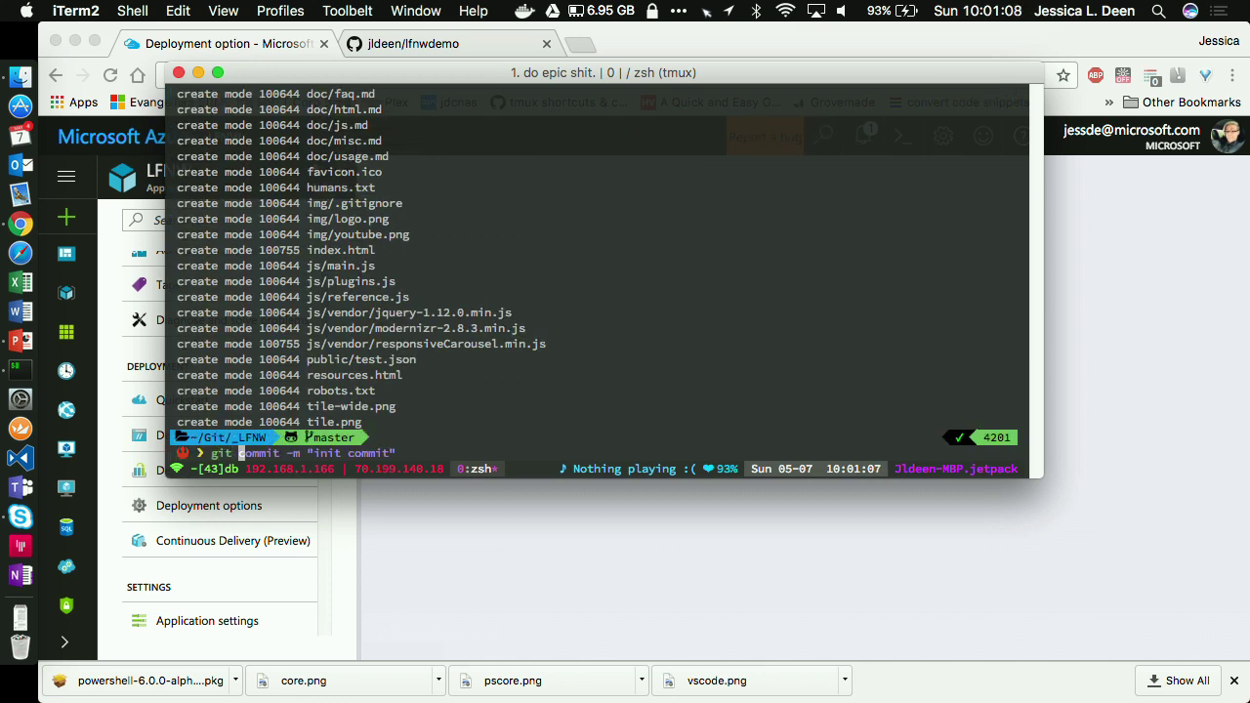
{"action": "key", "text": "Right"}
{"action": "key", "text": "Left"}
{"action": "key", "text": "Left"}
{"action": "key", "text": "Left"}
{"action": "key", "text": "Left"}
{"action": "key", "text": "BackSpace"}
{"action": "key", "text": "BackSpace"}
{"action": "key", "text": "BackSpace"}
{"action": "key", "text": "BackSpace"}
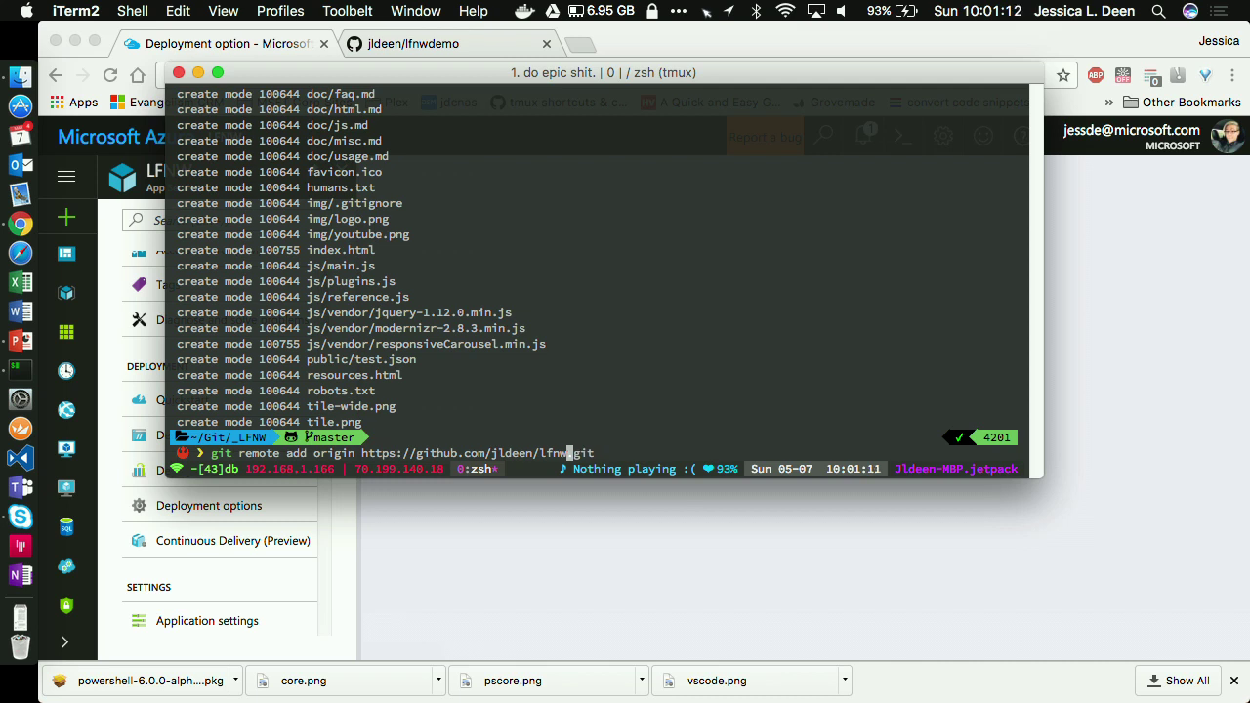
{"action": "type", "text": "demo"}
{"action": "key", "text": "Return"}
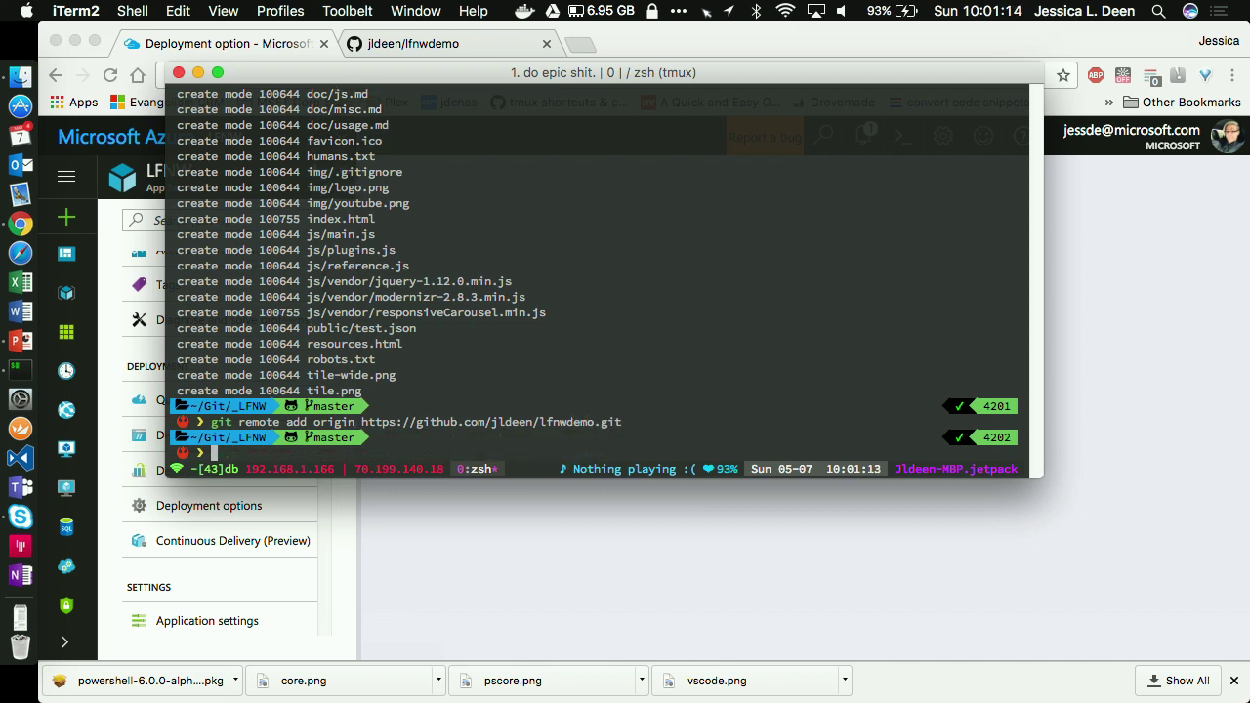
Step: List the local repository's configured remotes with their URLs using git remote -v
{"action": "key", "text": "Up"}
{"action": "key", "text": "ctrl+a"}
{"action": "key", "text": "Right"}
{"action": "key", "text": "Right"}
{"action": "key", "text": "Right"}
{"action": "key", "text": "Right"}
{"action": "key", "text": "Right"}
{"action": "key", "text": "Right"}
{"action": "key", "text": "Right"}
{"action": "key", "text": "Right"}
{"action": "key", "text": "Right"}
{"action": "key", "text": "Right"}
{"action": "key", "text": "Right"}
{"action": "key", "text": "ctrl+k"}
{"action": "type", "text": "-v"}
{"action": "key", "text": "Return"}
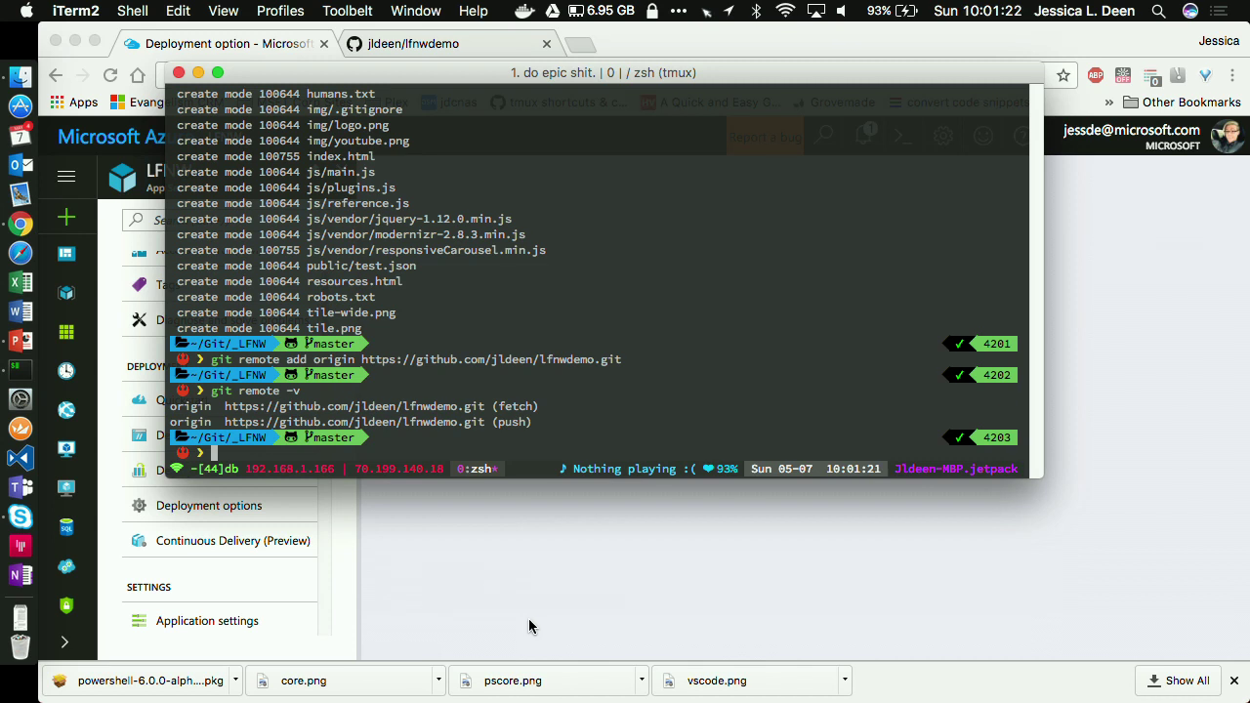
Step: Quit iTerm and switch to Visual Studio Code's Source Control view
{"action": "key", "text": "super+q"}
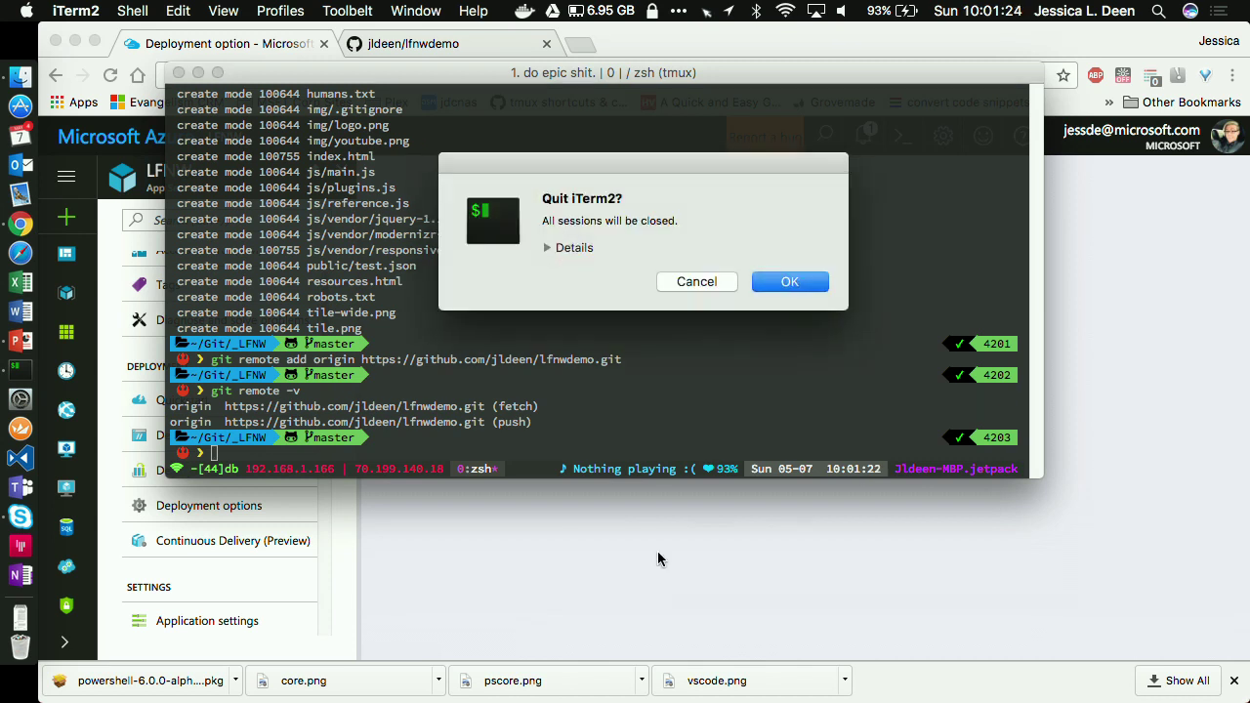
{"action": "left_click", "coordinate": [819, 283]}
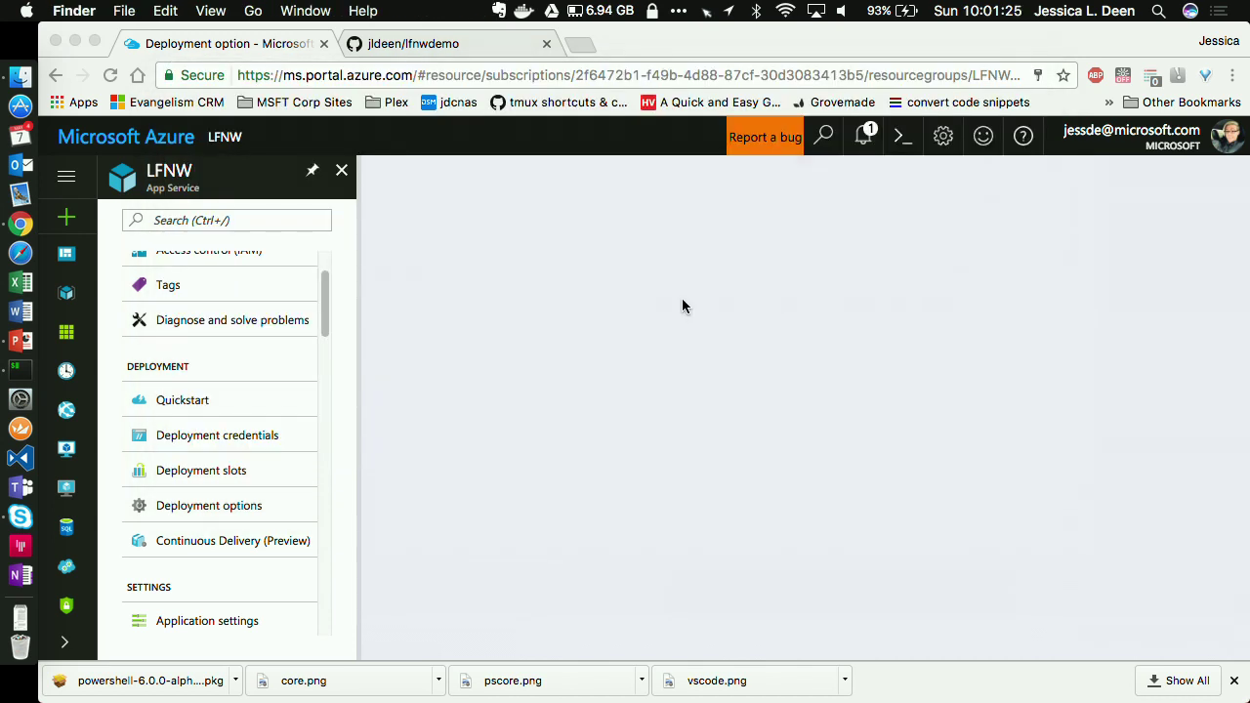
{"action": "left_click", "coordinate": [21, 463]}
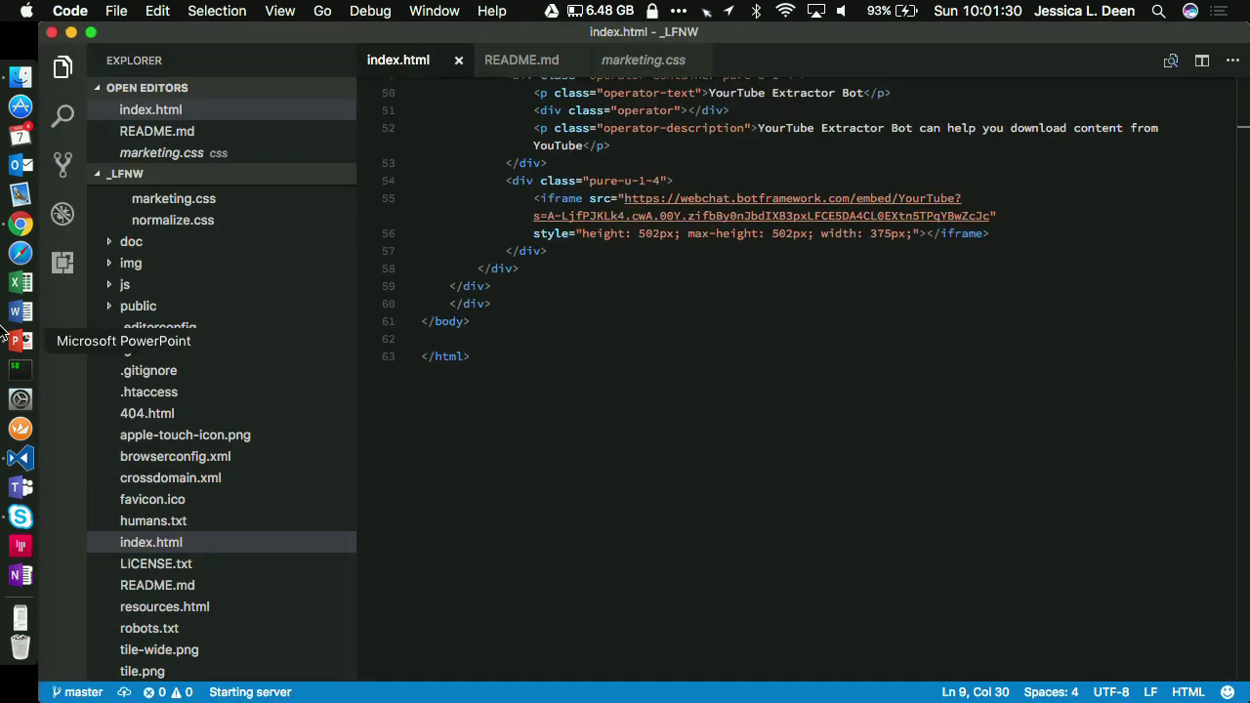
{"action": "left_click", "coordinate": [63, 164]}
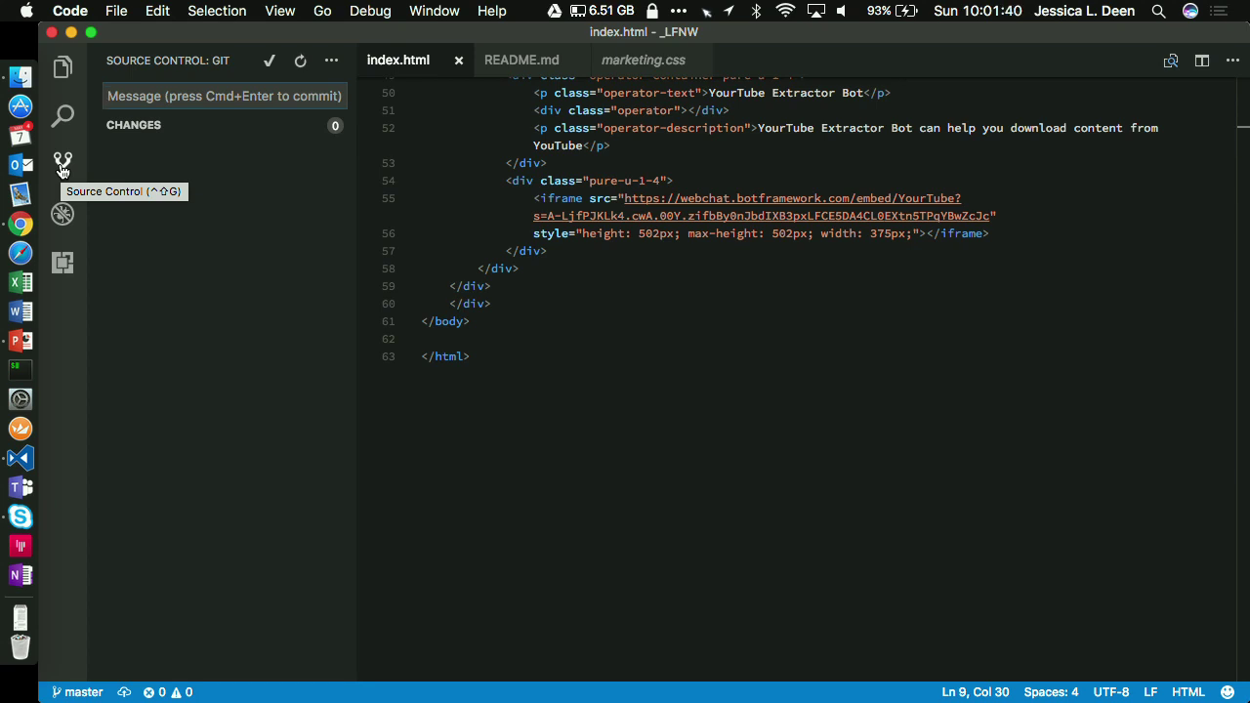
Step: Open the _LFNW folder from the Git directory in the editor
{"action": "left_click", "coordinate": [119, 9]}
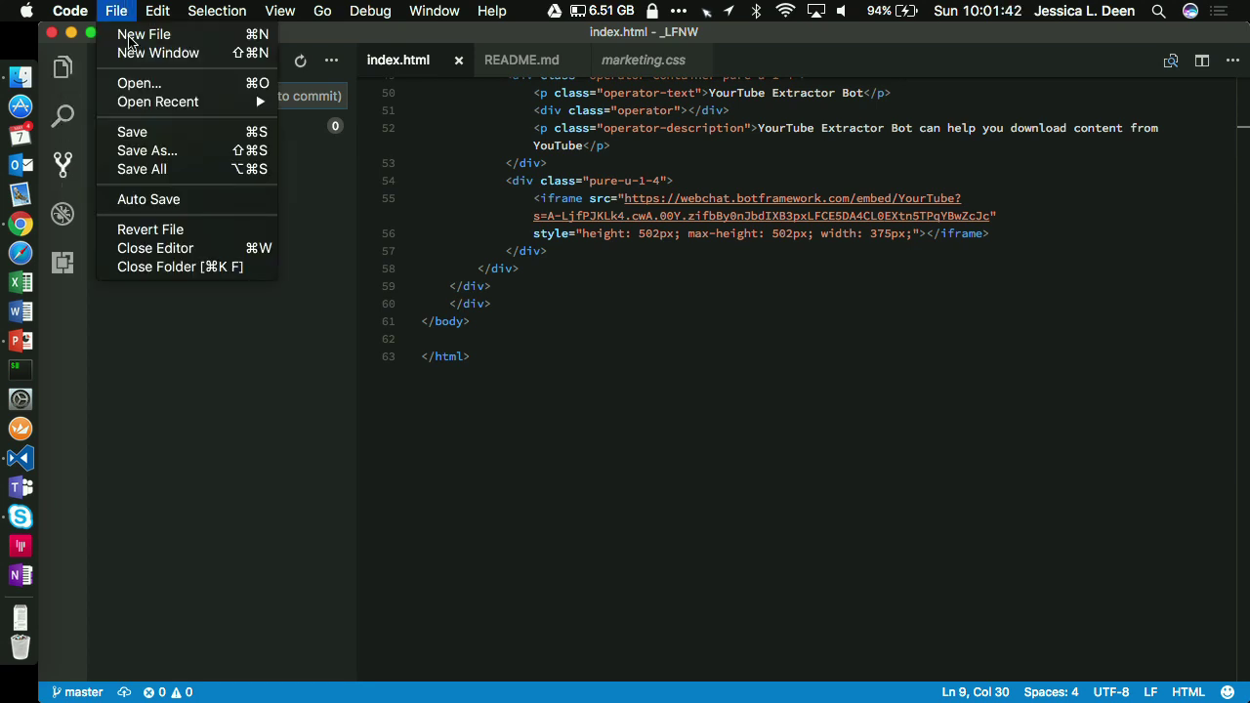
{"action": "left_click", "coordinate": [138, 84]}
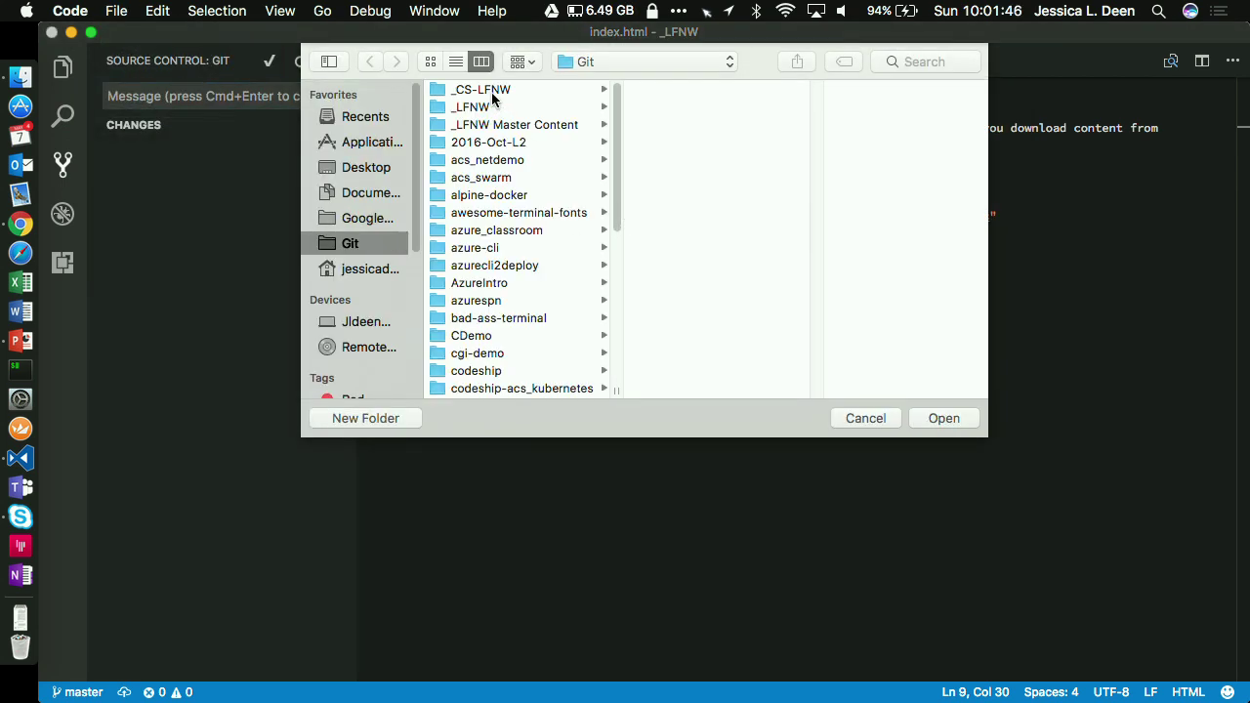
{"action": "left_click", "coordinate": [523, 110]}
{"action": "left_click", "coordinate": [934, 418]}
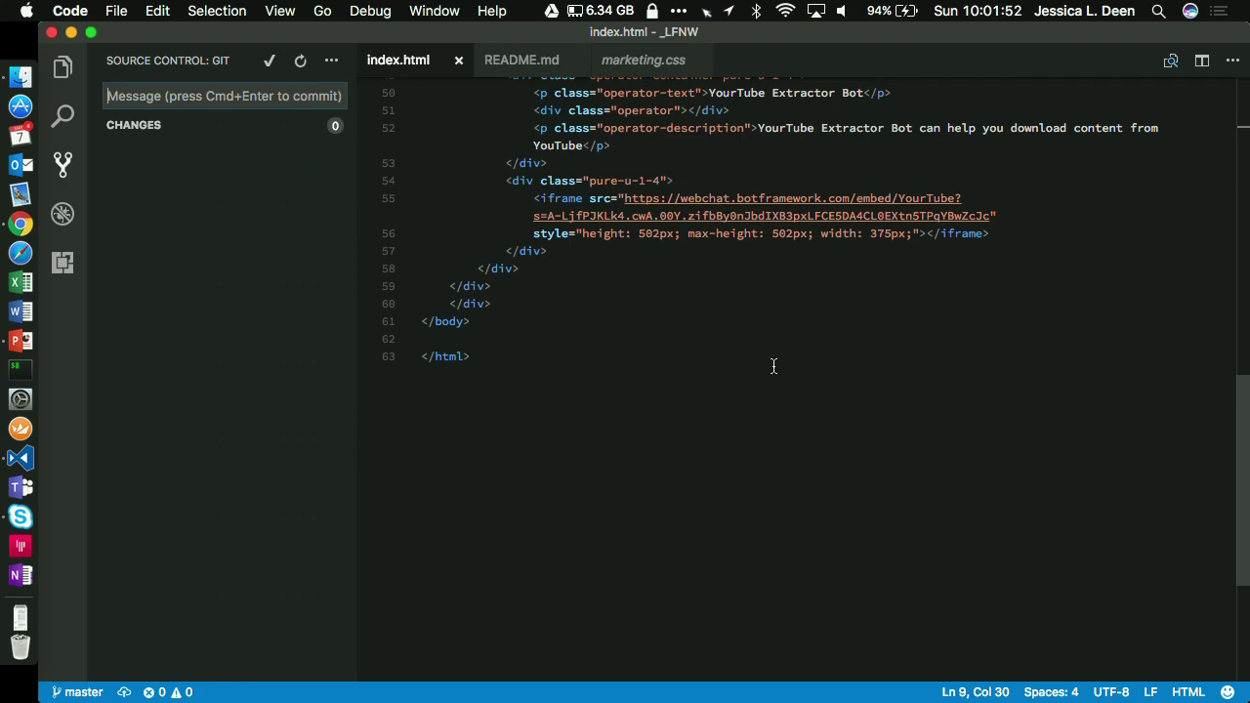
Step: Look over index.html, marketing.css and the project's source control changes and actions
{"action": "scroll", "coordinate": [591, 166], "scroll_direction": "up", "scroll_amount": 15}
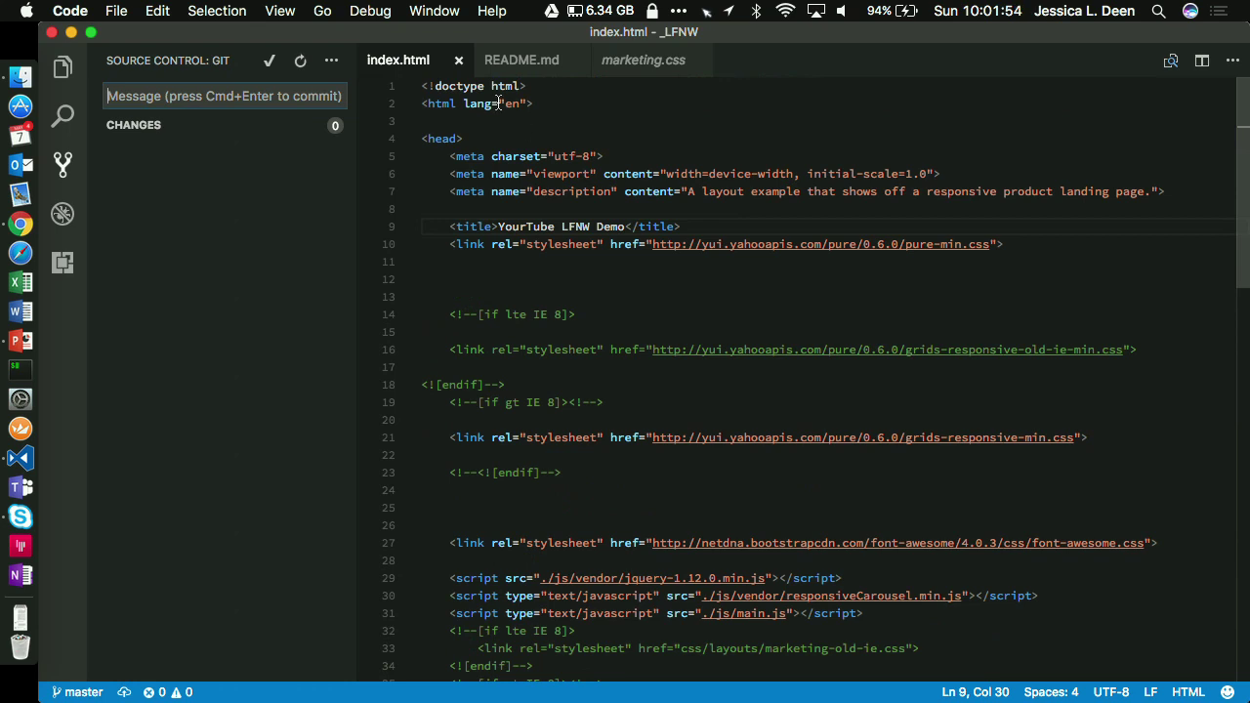
{"action": "left_click", "coordinate": [616, 64]}
{"action": "key", "text": "super+shift+e"}
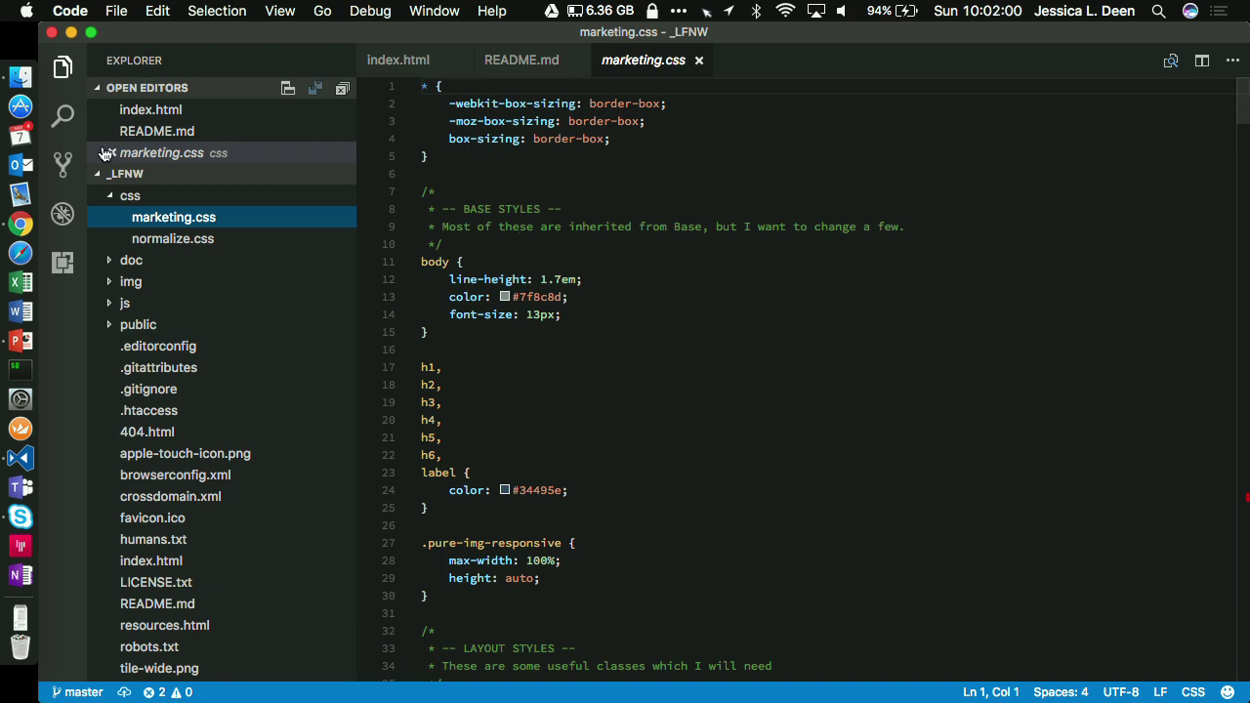
{"action": "left_click", "coordinate": [62, 164]}
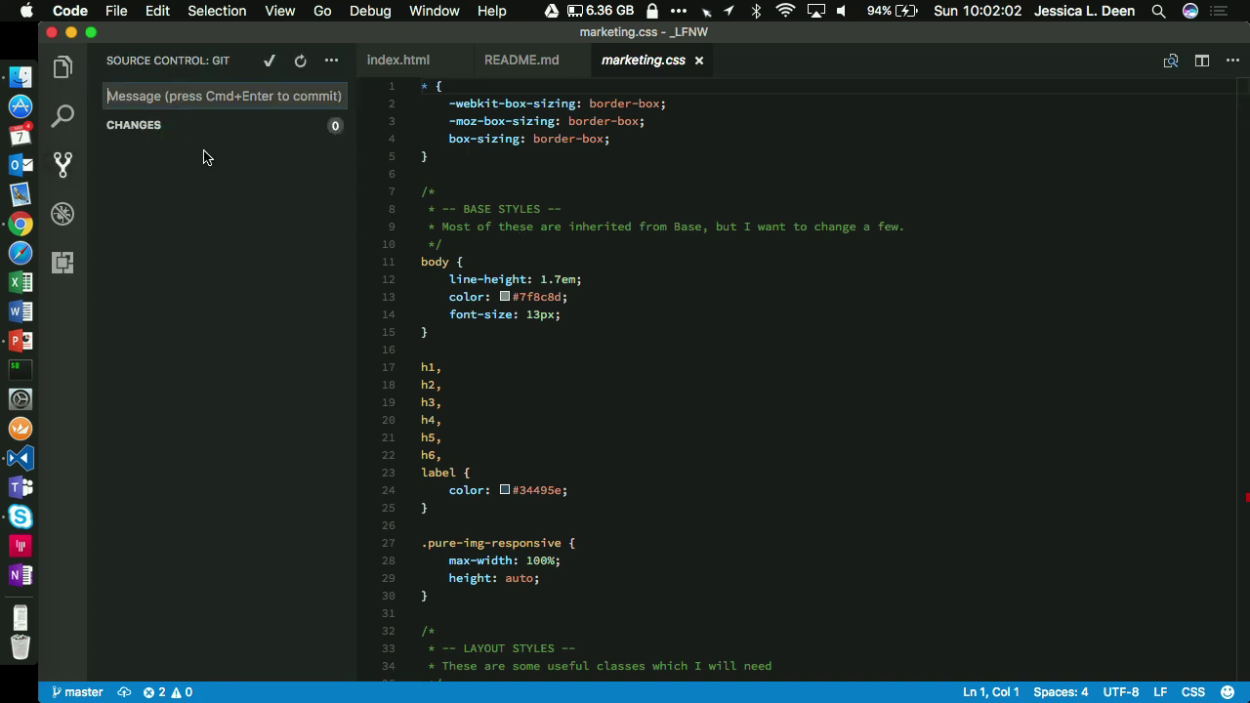
{"action": "left_click", "coordinate": [333, 61]}
{"action": "left_click", "coordinate": [366, 128]}
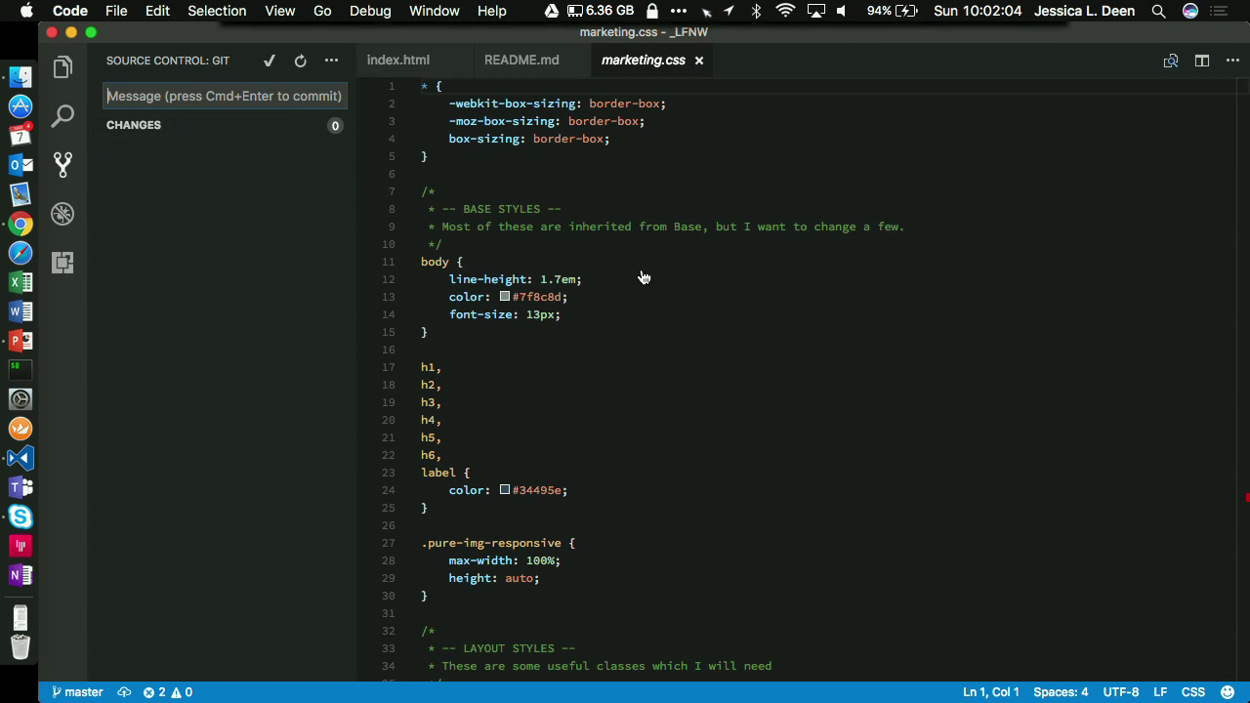
{"action": "left_click", "coordinate": [1041, 61]}
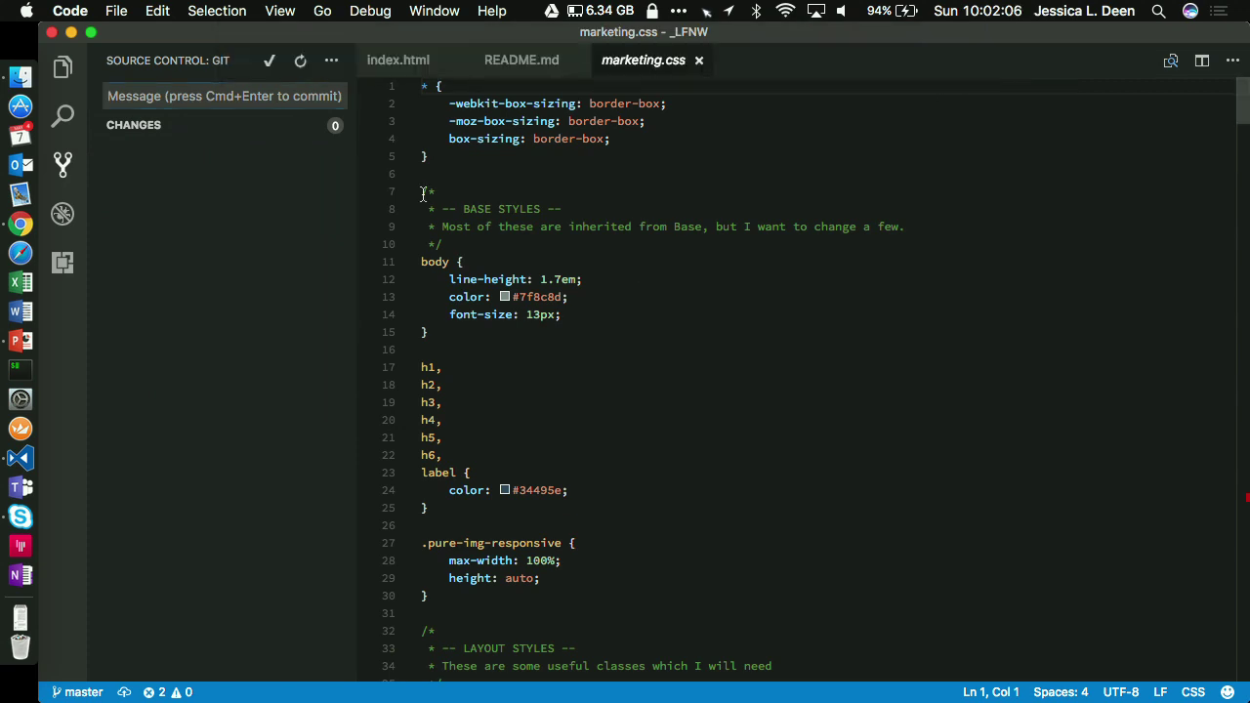
Step: Push the master branch to origin with upstream tracking, using git push -u origin master in the integrated terminal
{"action": "key", "text": "ctrl+grave"}
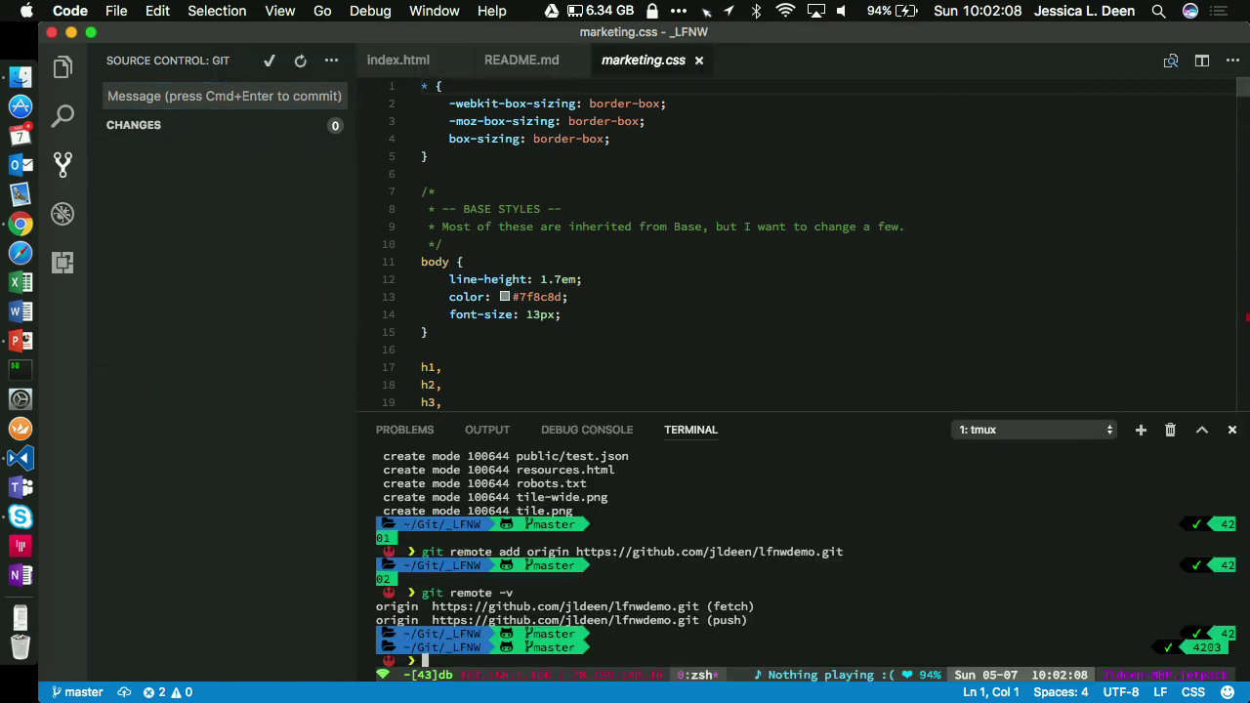
{"action": "type", "text": "c"}
{"action": "key", "text": "BackSpace"}
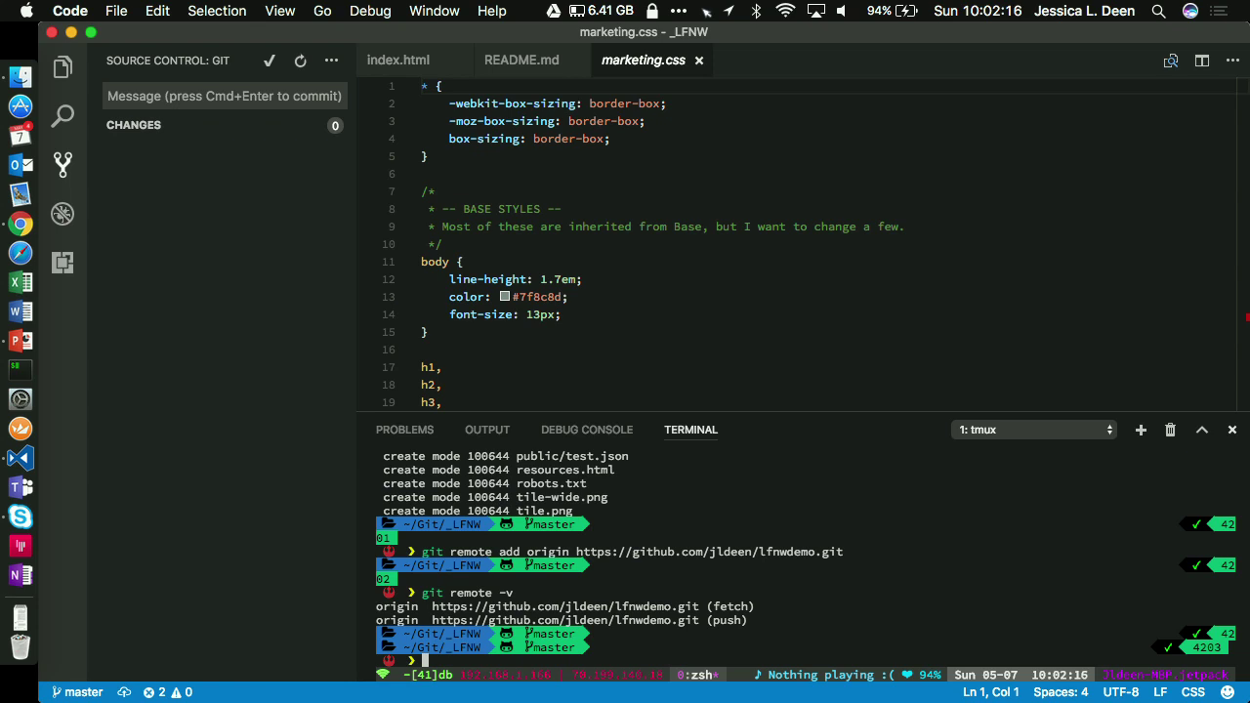
{"action": "type", "text": "git push"}
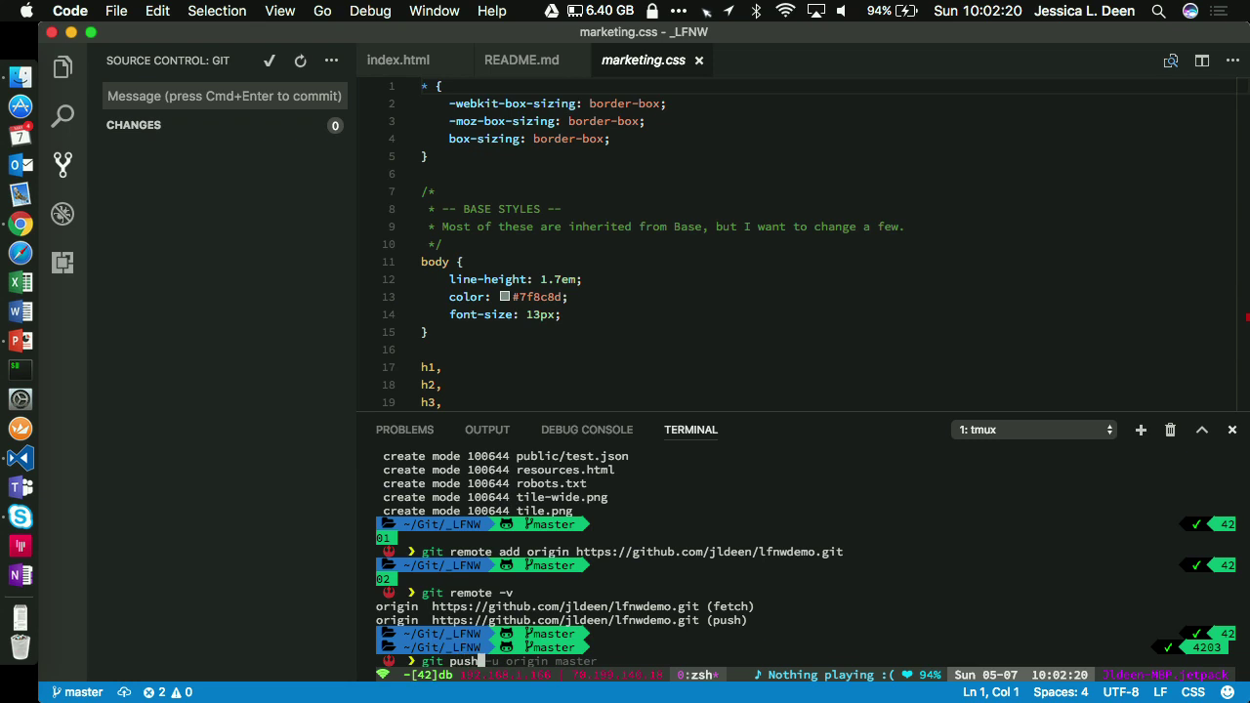
{"action": "key", "text": "Right"}
{"action": "key", "text": "Return"}
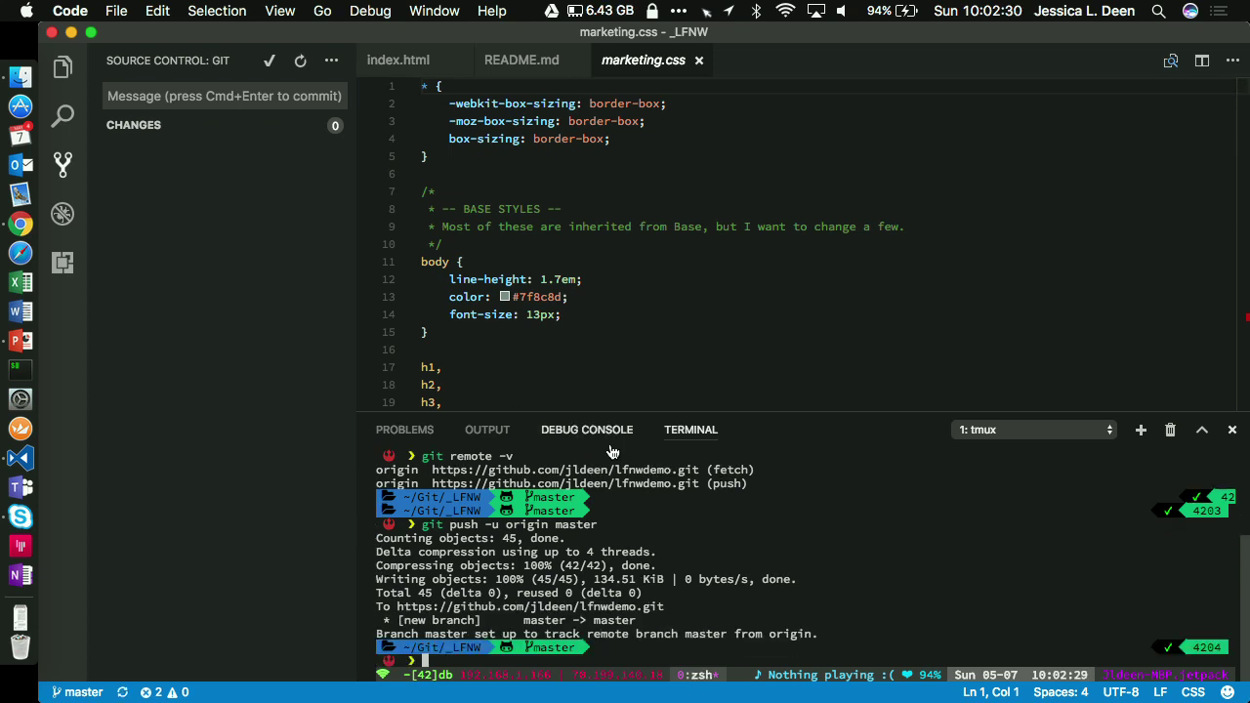
Step: Switch to Chrome, reload the lfnwdemo repository page and look through its pushed files
{"action": "left_click", "coordinate": [20, 224]}
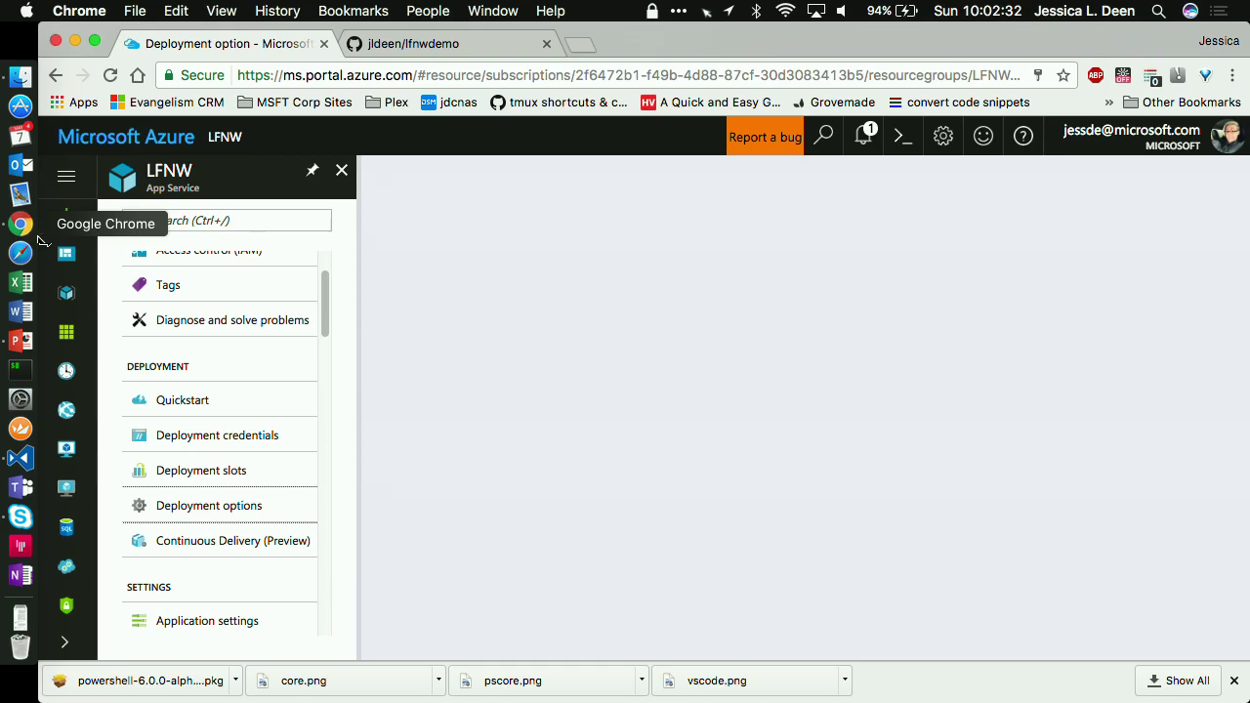
{"action": "left_click", "coordinate": [440, 43]}
{"action": "key", "text": "Return"}
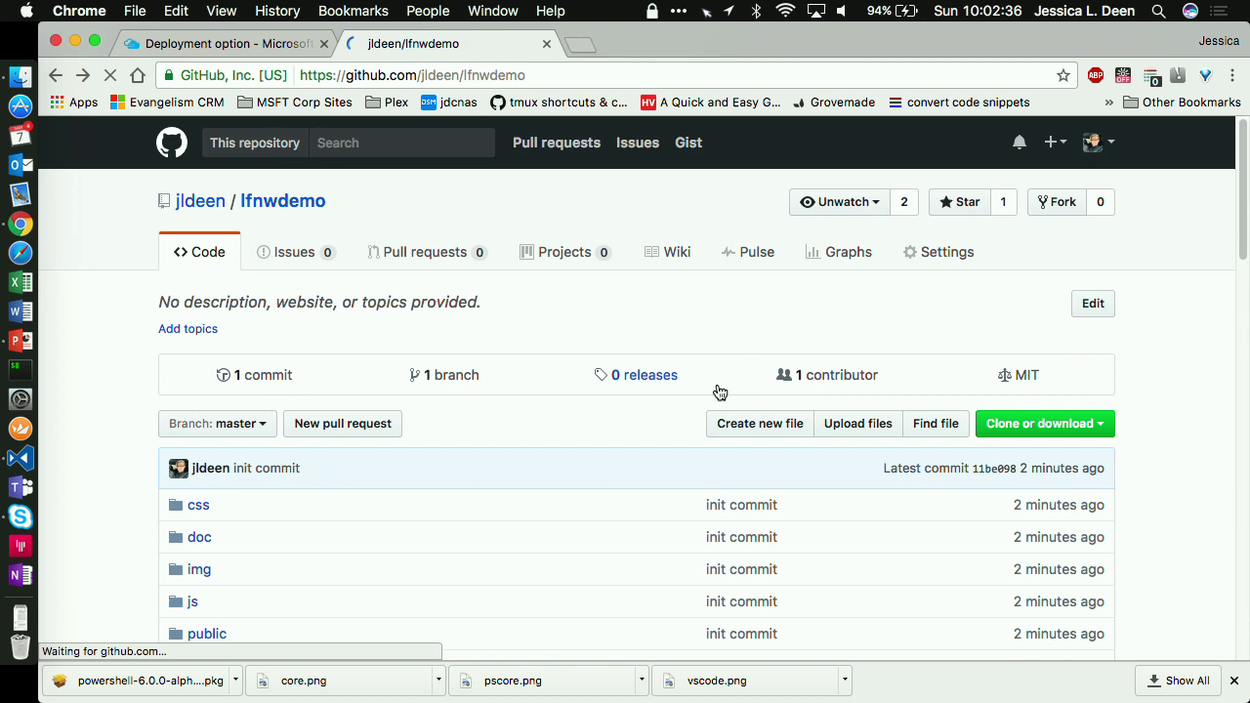
{"action": "scroll", "coordinate": [717, 390], "scroll_direction": "down", "scroll_amount": 5}
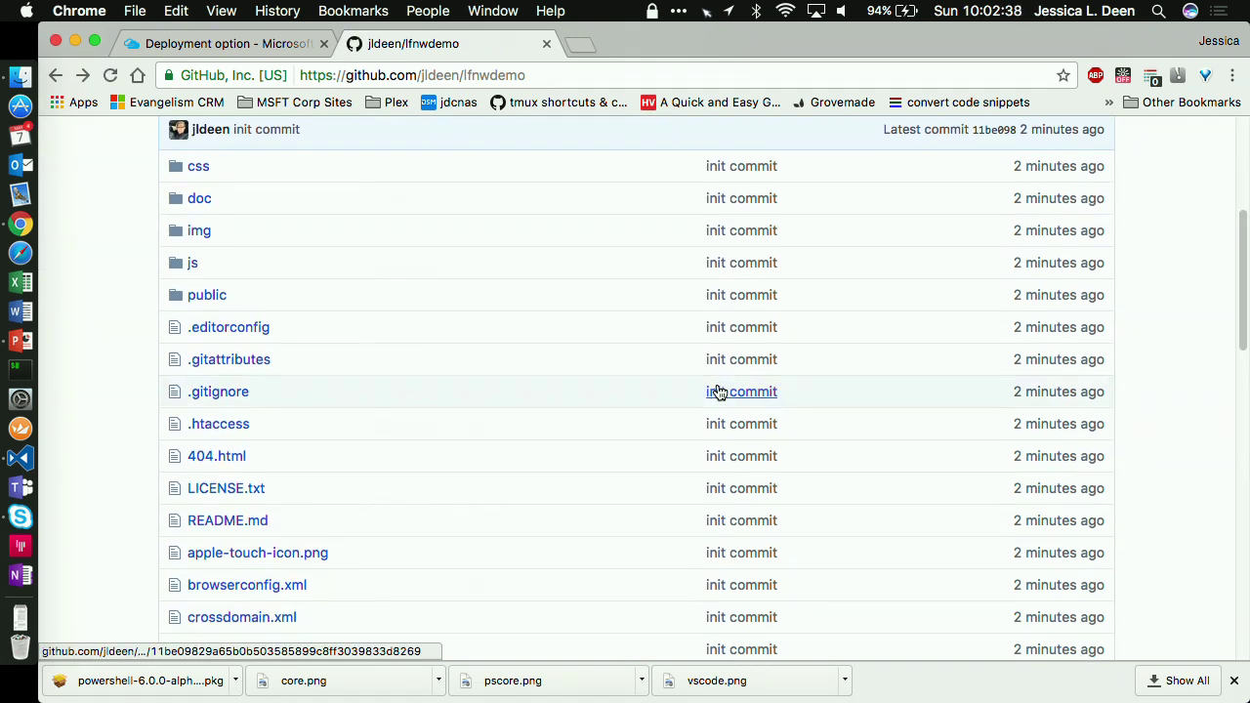
Step: Open the LFNW app's overview in the Azure portal and its site lfnw.azurewebsites.net in a separate tab
{"action": "left_click", "coordinate": [239, 43]}
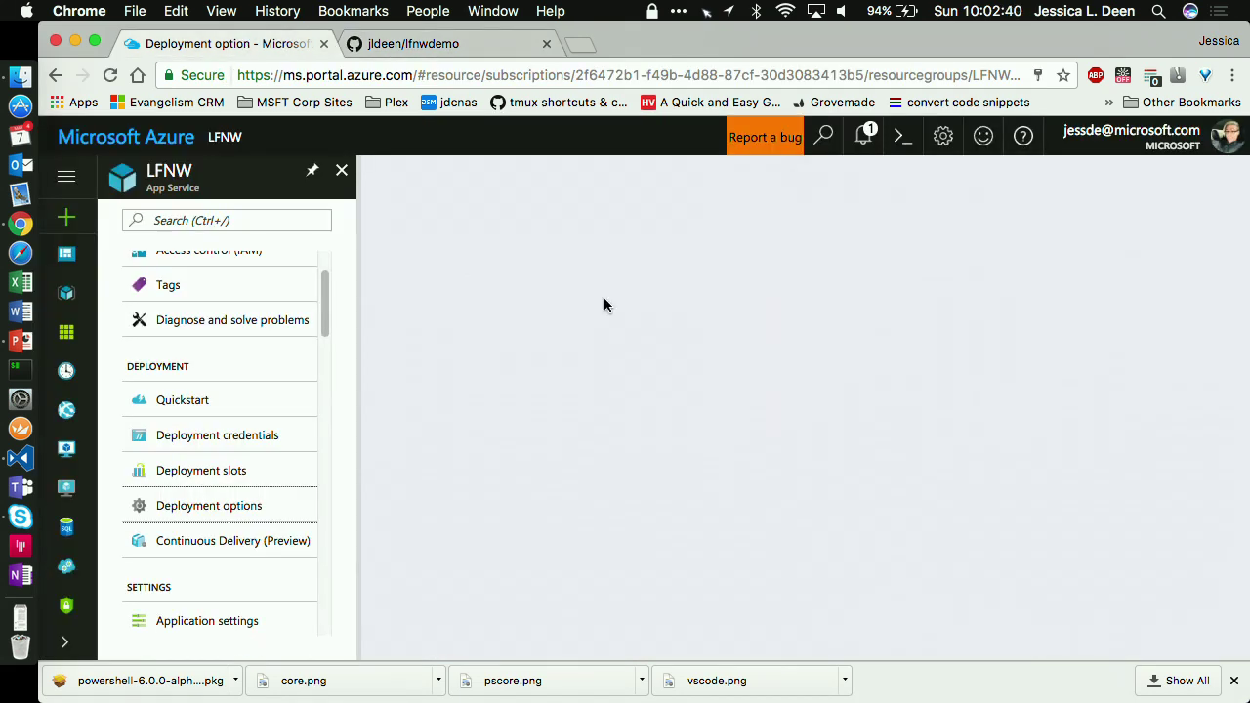
{"action": "scroll", "coordinate": [240, 312], "scroll_direction": "up", "scroll_amount": 2}
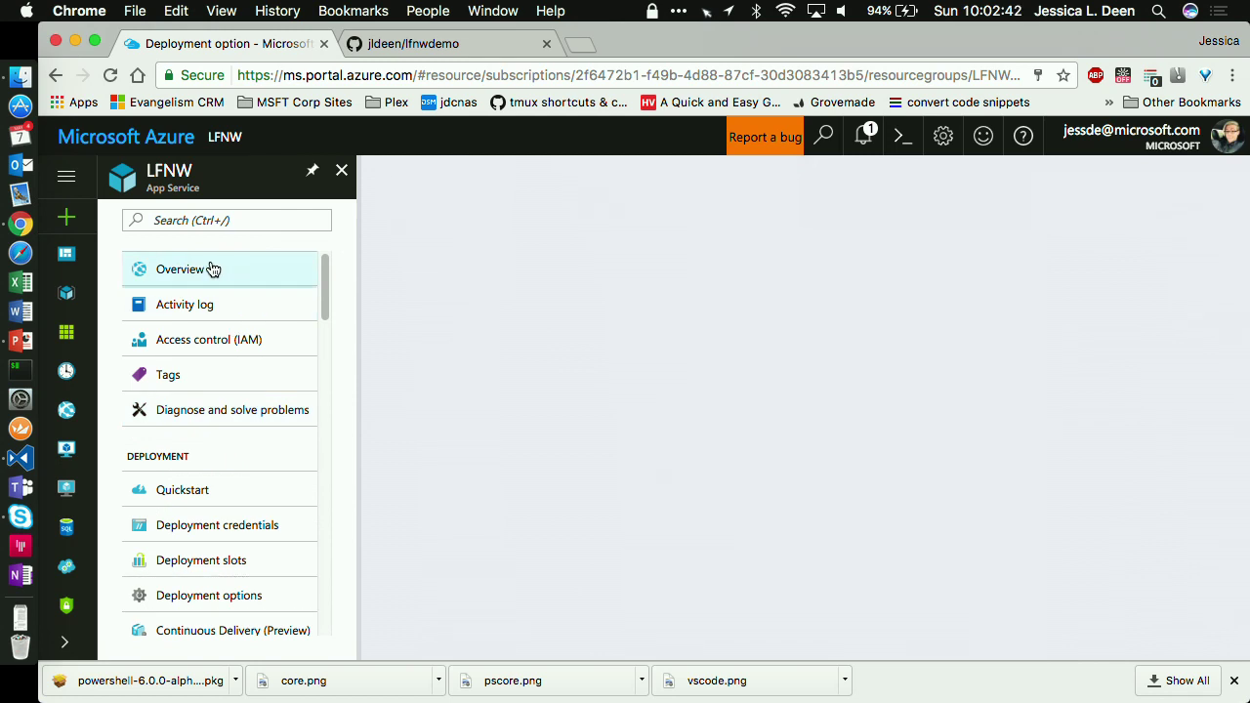
{"action": "left_click", "coordinate": [212, 268]}
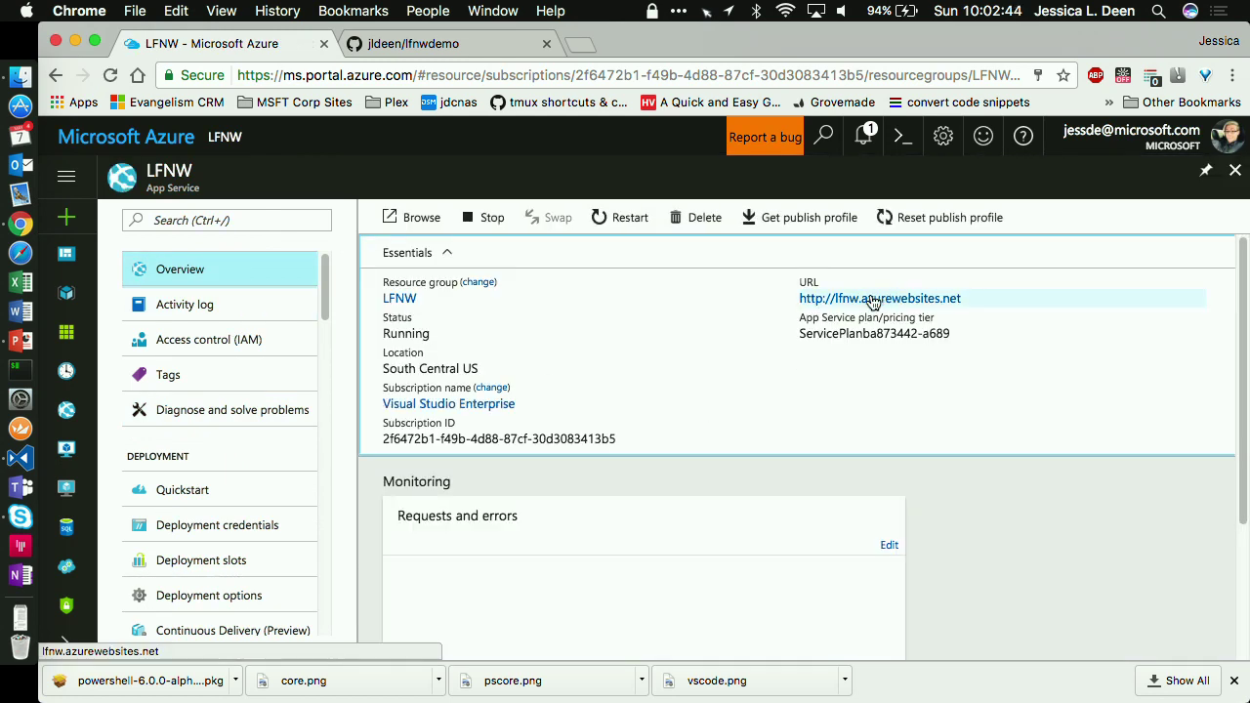
{"action": "right_click", "coordinate": [874, 298]}
{"action": "key", "text": "Escape"}
{"action": "left_click_drag", "start_coordinate": [710, 111], "coordinate": [439, 44]}
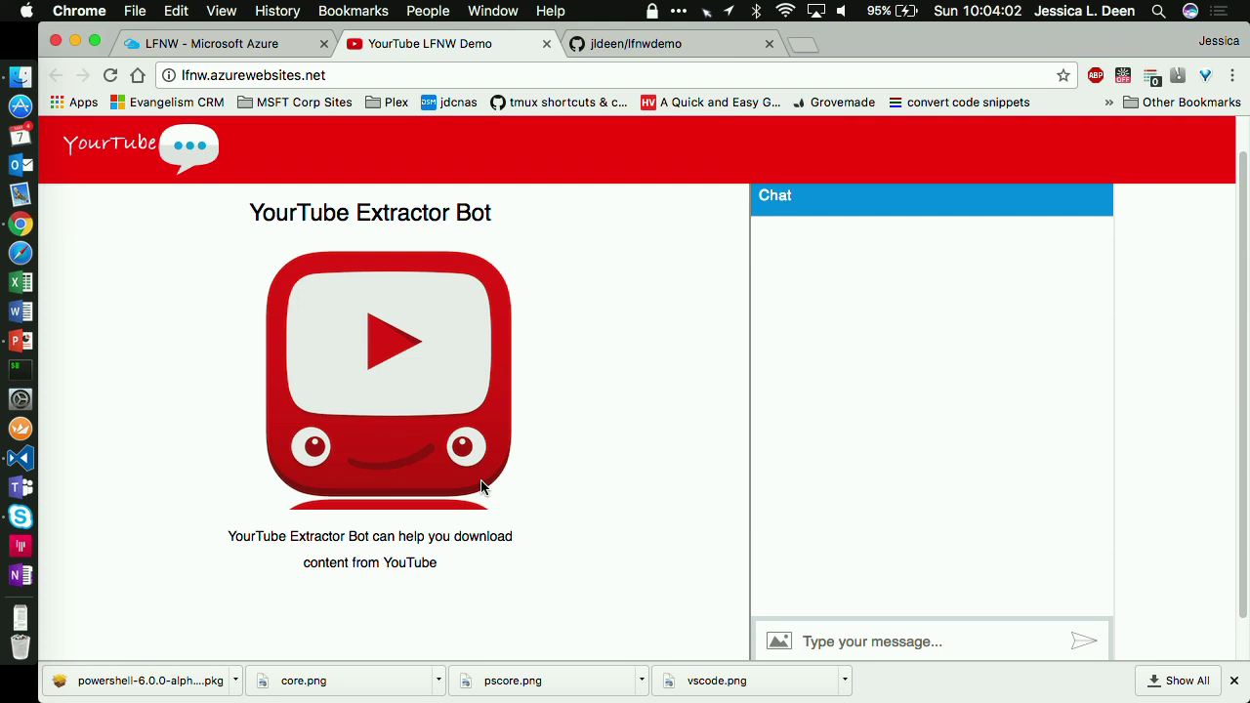
Step: Send the message "doc mcstuffins" to the site's chat bot and retry sending it
{"action": "type", "text": "doc "}
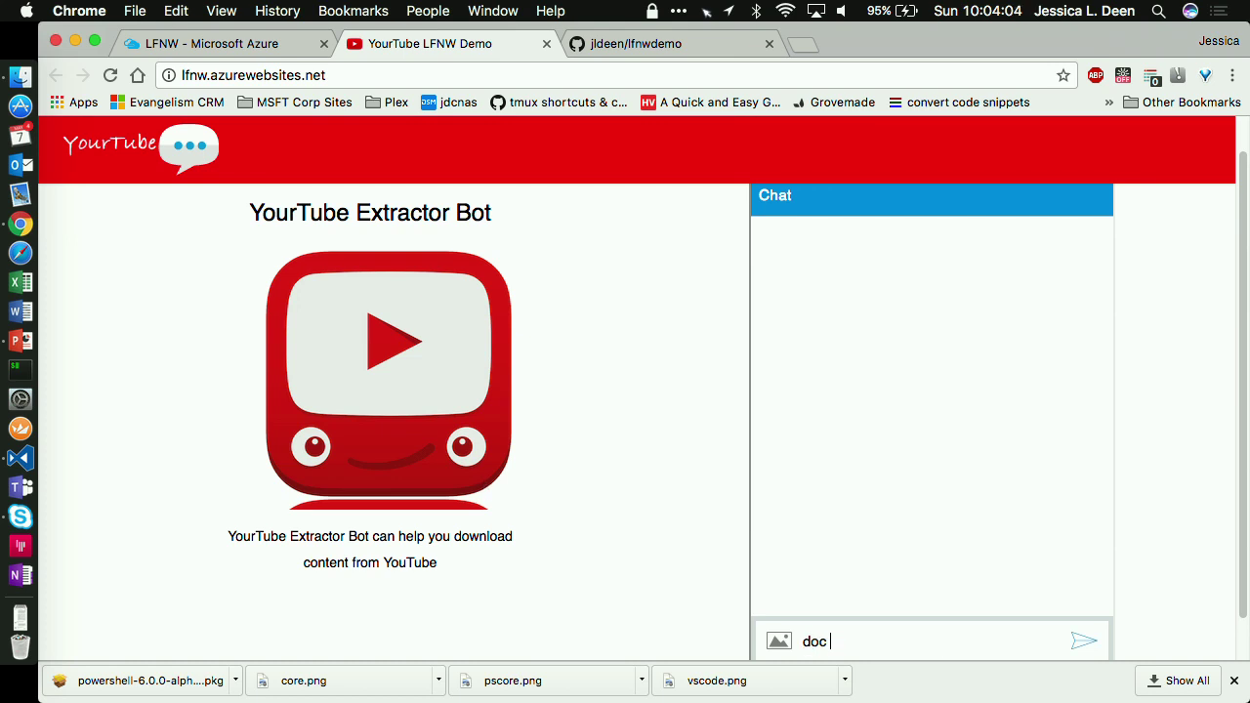
{"action": "type", "text": "mostuffins"}
{"action": "key", "text": "Return"}
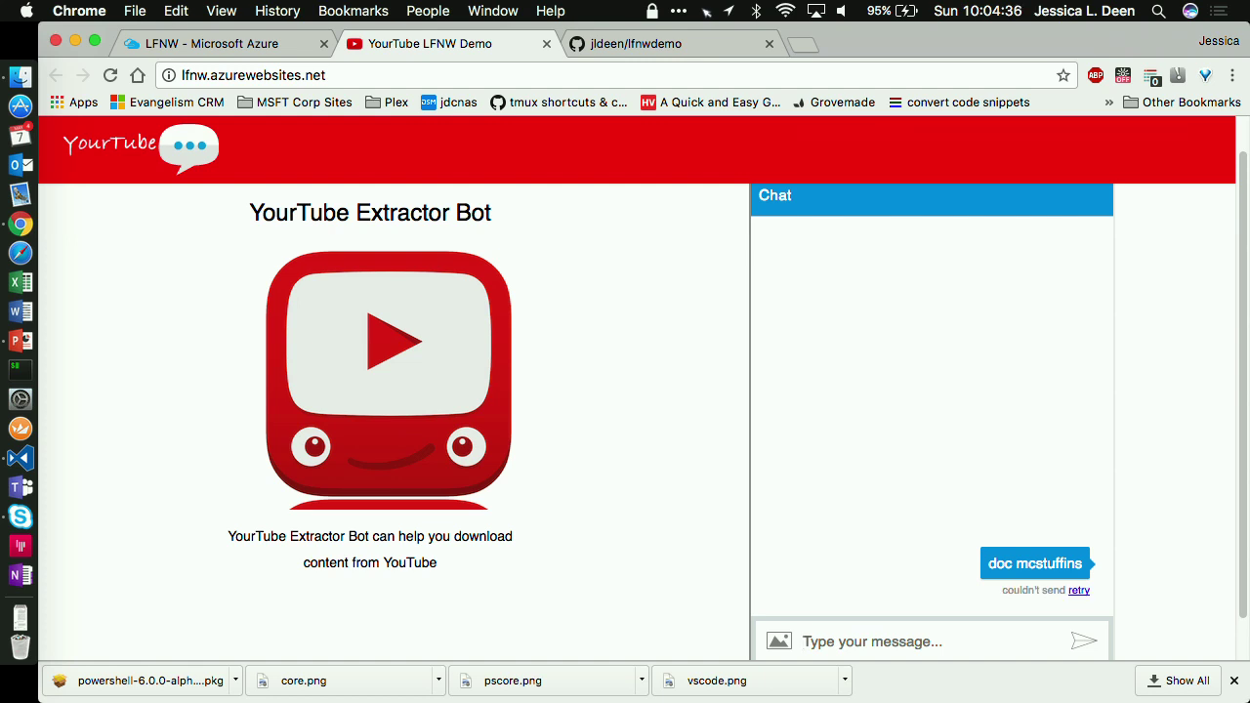
{"action": "left_click", "coordinate": [1078, 592]}
Step: Load yourtubebot.azurewebsites.net in a new browser tab
{"action": "left_click", "coordinate": [799, 46]}
{"action": "type", "text": "your"}
{"action": "key", "text": "Return"}
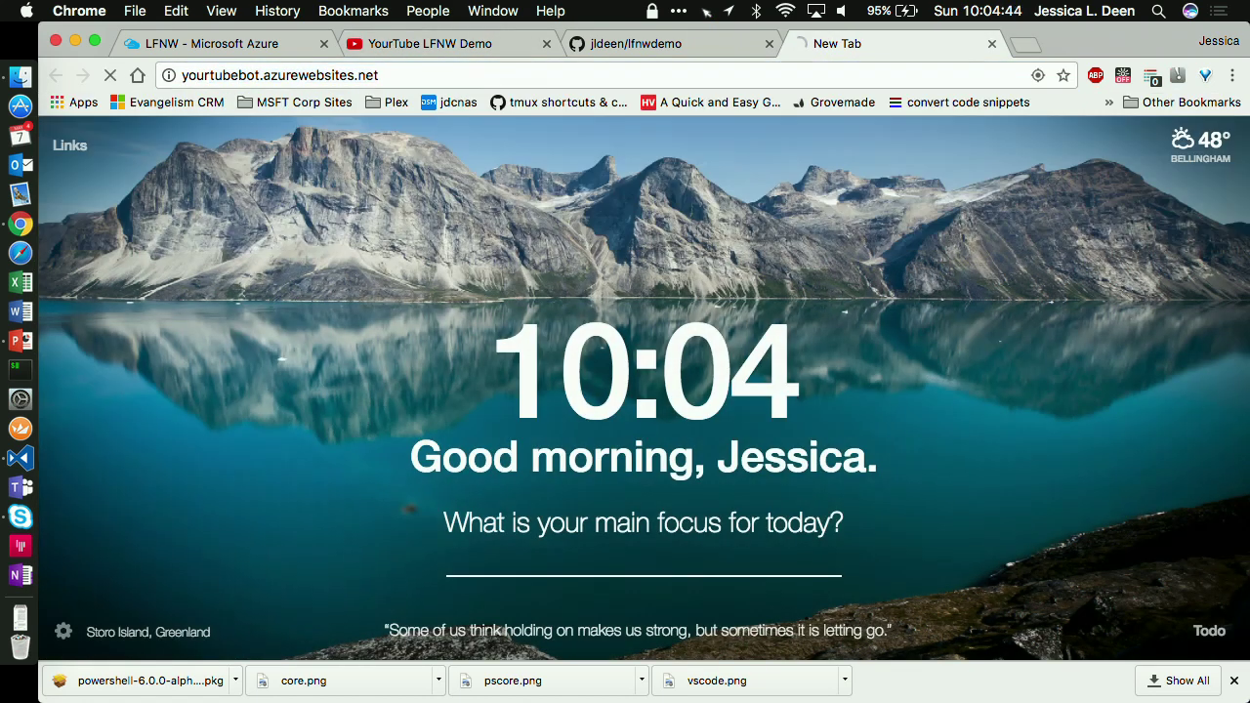
Step: Return to the YourTube LFNW Demo site and open the download link of the chat result "Doc McStuffins | Leggy Leo | Disney Junior UK"
{"action": "left_click", "coordinate": [476, 46]}
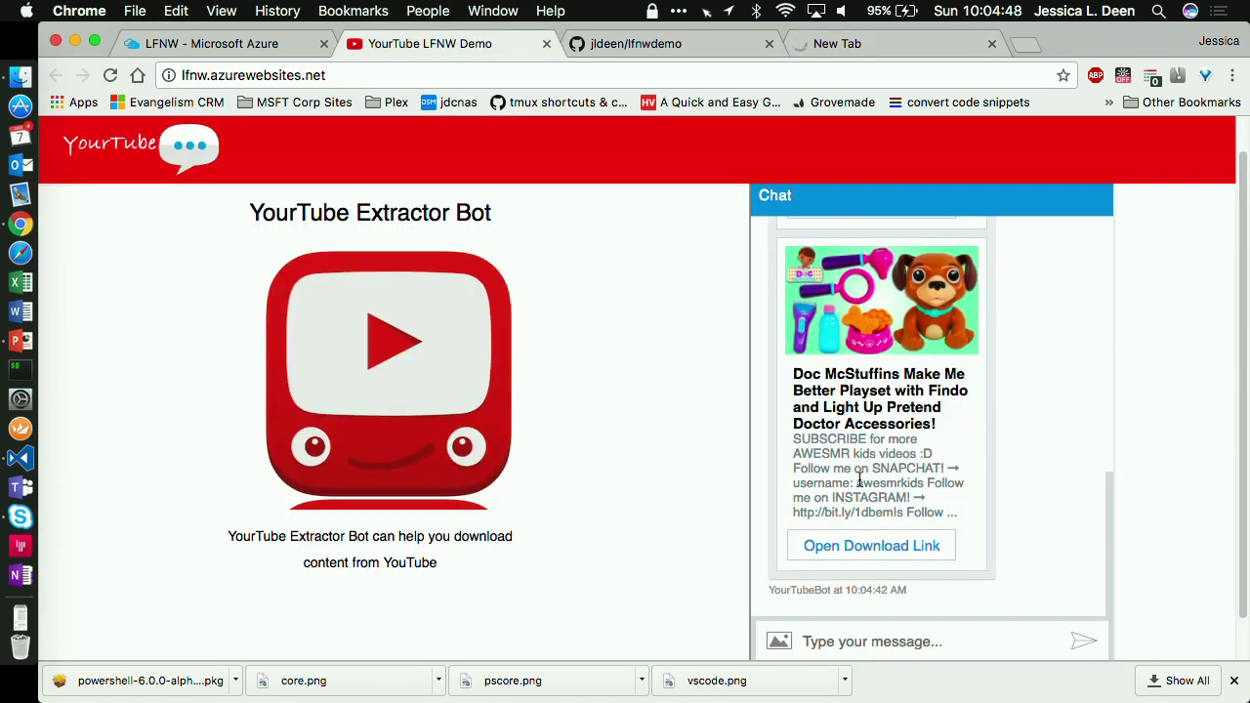
{"action": "scroll", "coordinate": [859, 488], "scroll_direction": "up", "scroll_amount": 5}
{"action": "scroll", "coordinate": [860, 479], "scroll_direction": "up", "scroll_amount": 4}
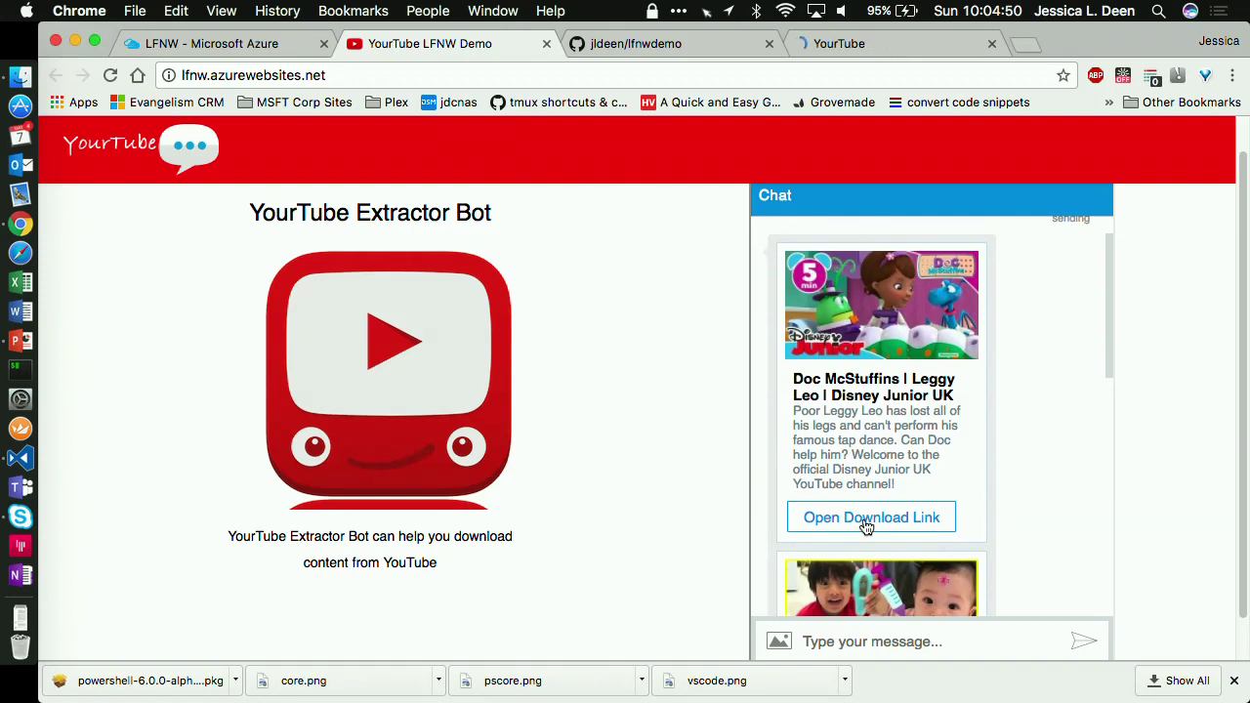
{"action": "left_click", "coordinate": [869, 516]}
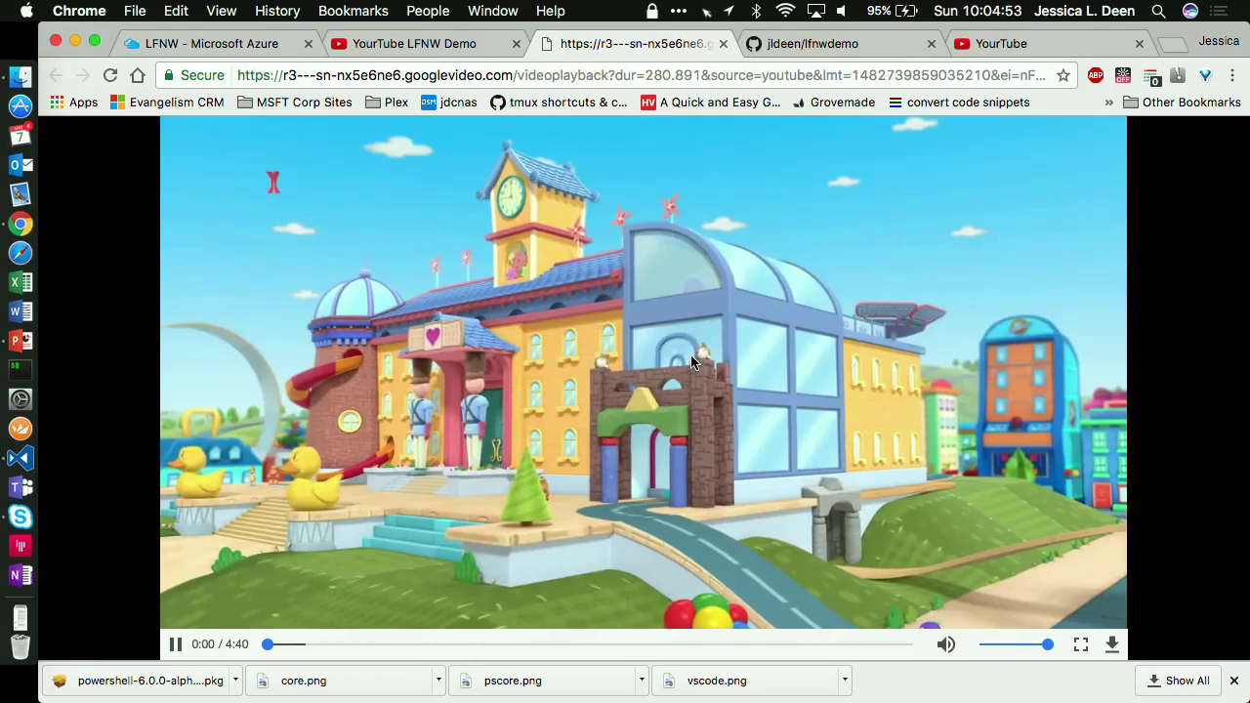
{"action": "right_click", "coordinate": [688, 364]}
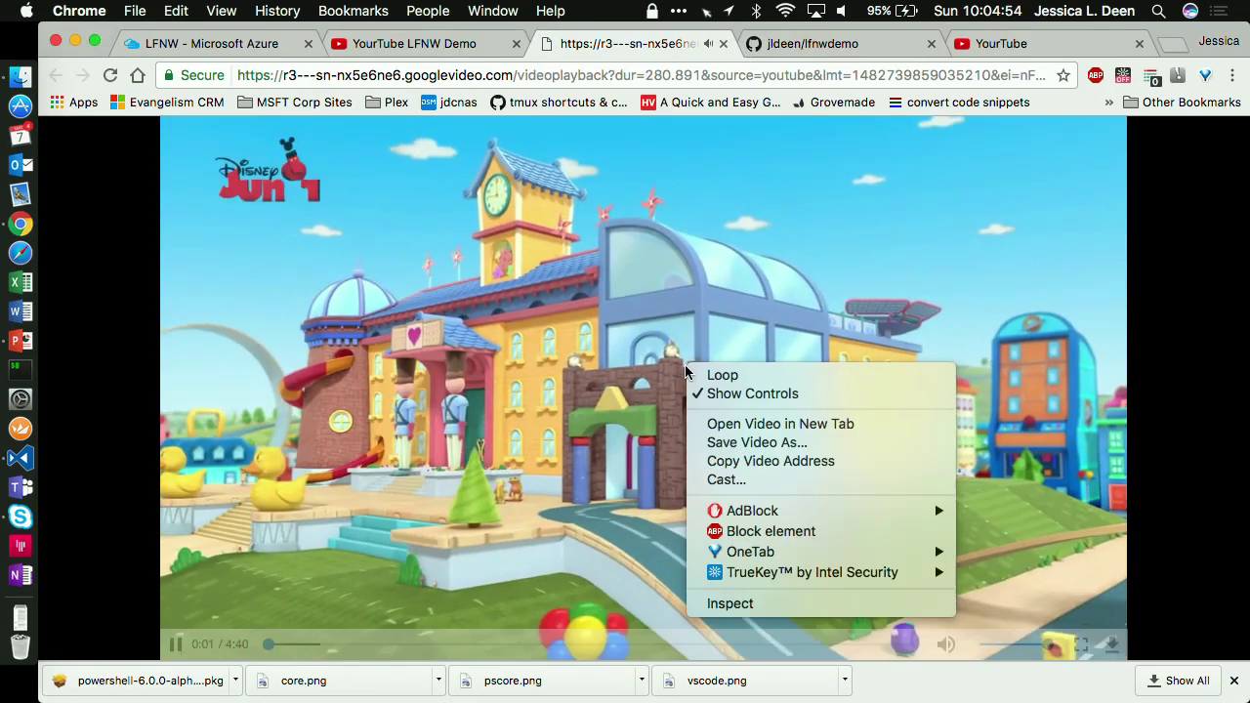
{"action": "left_click", "coordinate": [745, 442]}
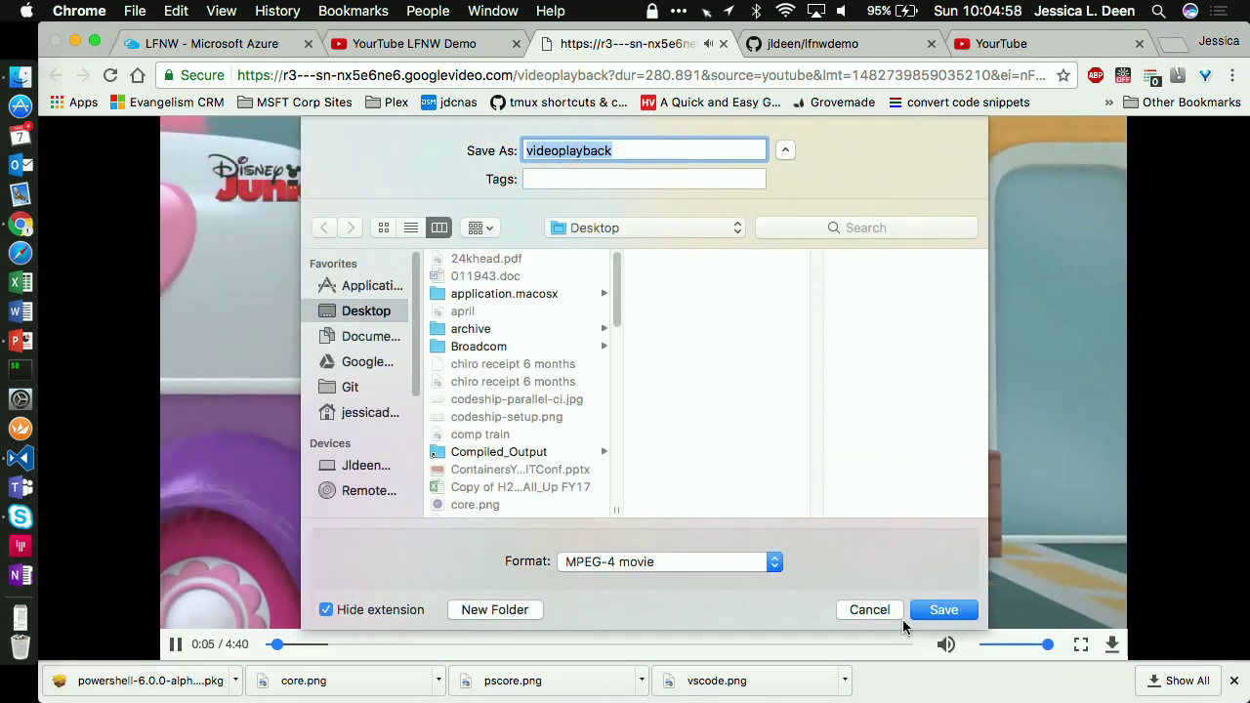
{"action": "left_click", "coordinate": [883, 613]}
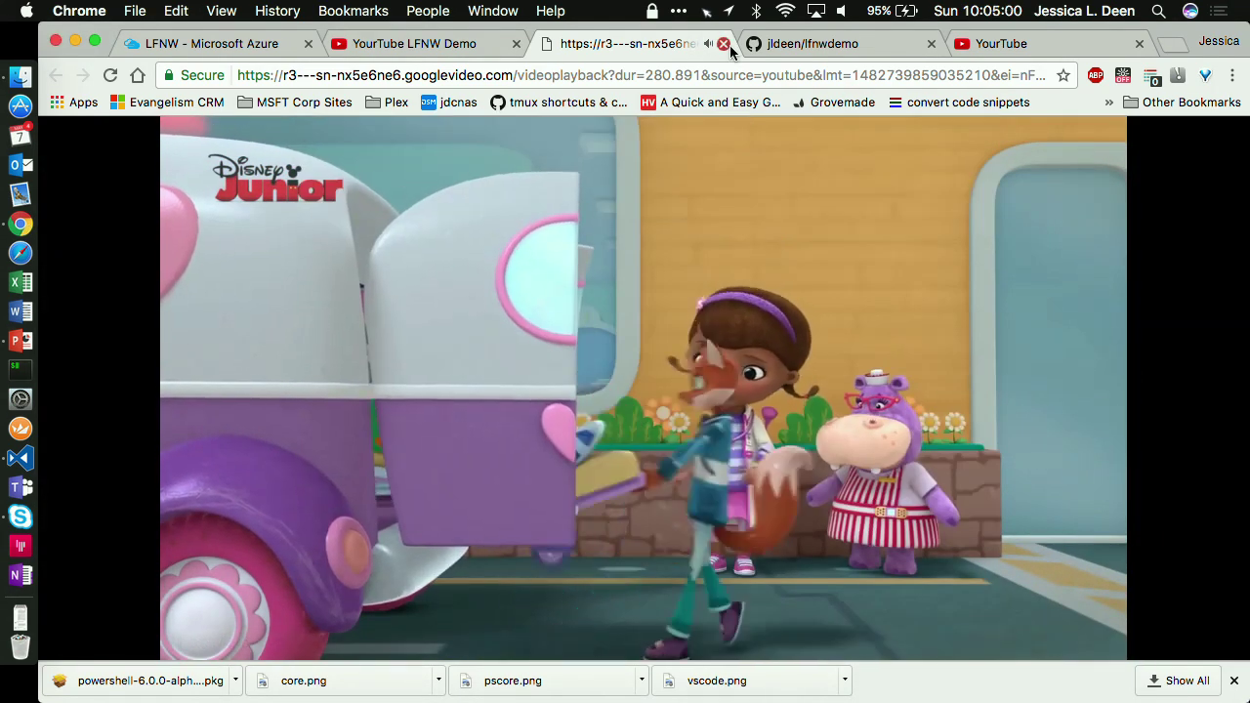
Step: Close the video playback page and the YourTube LFNW Demo site
{"action": "left_click", "coordinate": [723, 44]}
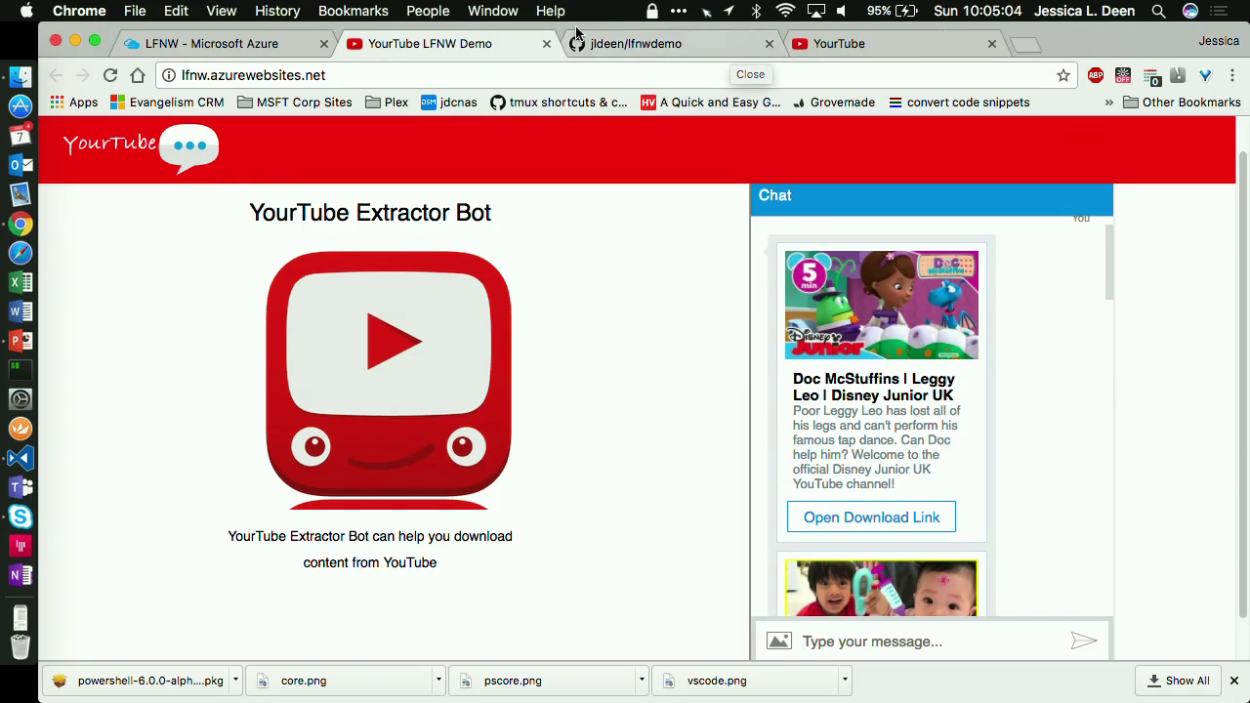
{"action": "left_click", "coordinate": [517, 44]}
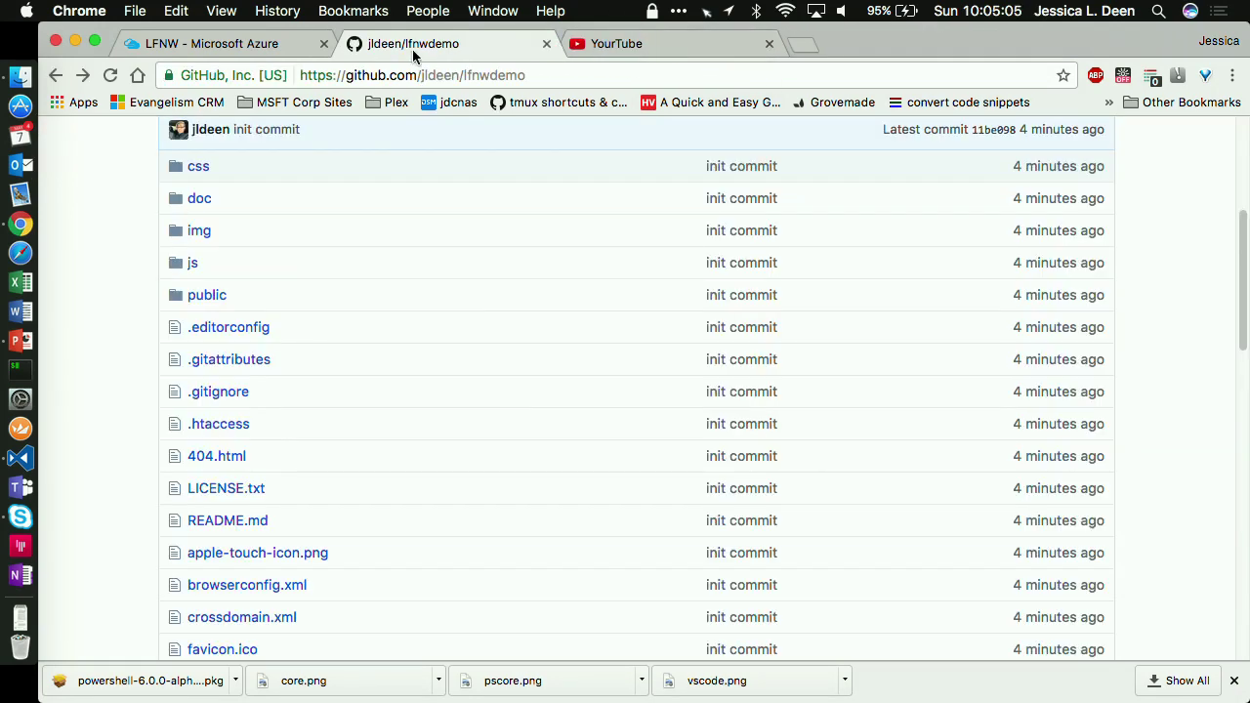
Step: Return to the Azure portal and look through the deployment and settings options available for the LFNW web app
{"action": "left_click", "coordinate": [265, 43]}
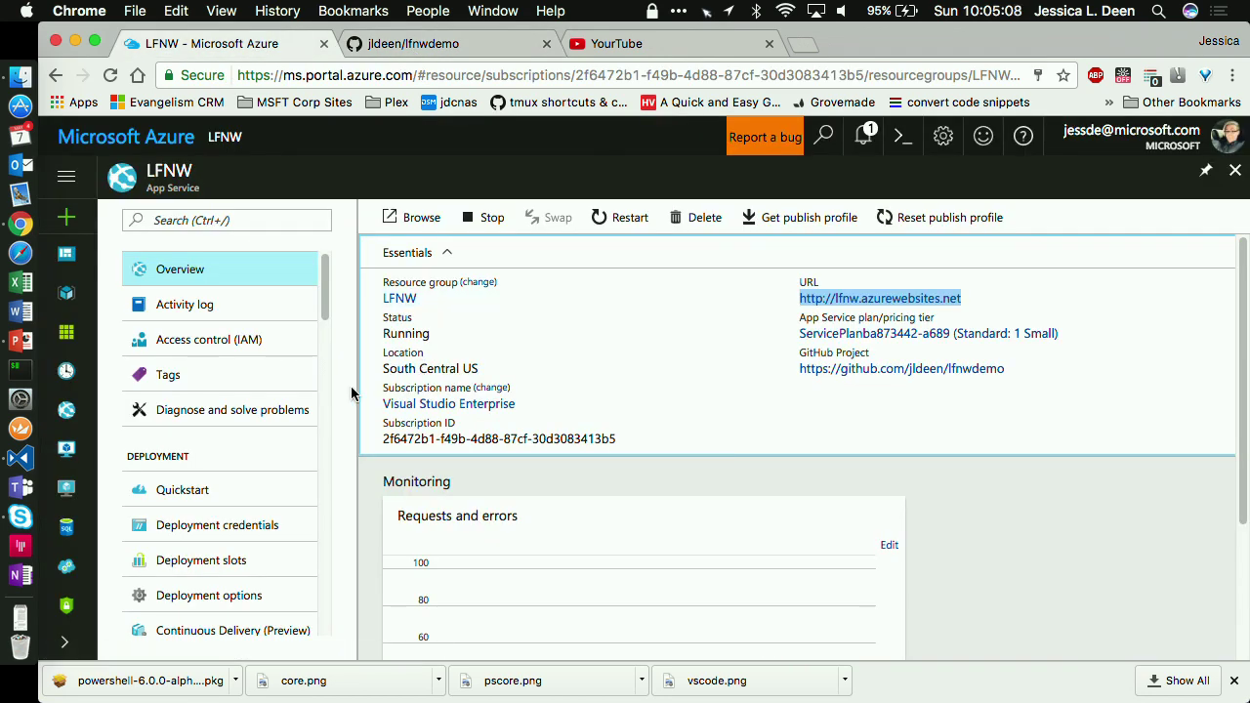
{"action": "scroll", "coordinate": [283, 481], "scroll_direction": "down", "scroll_amount": 5}
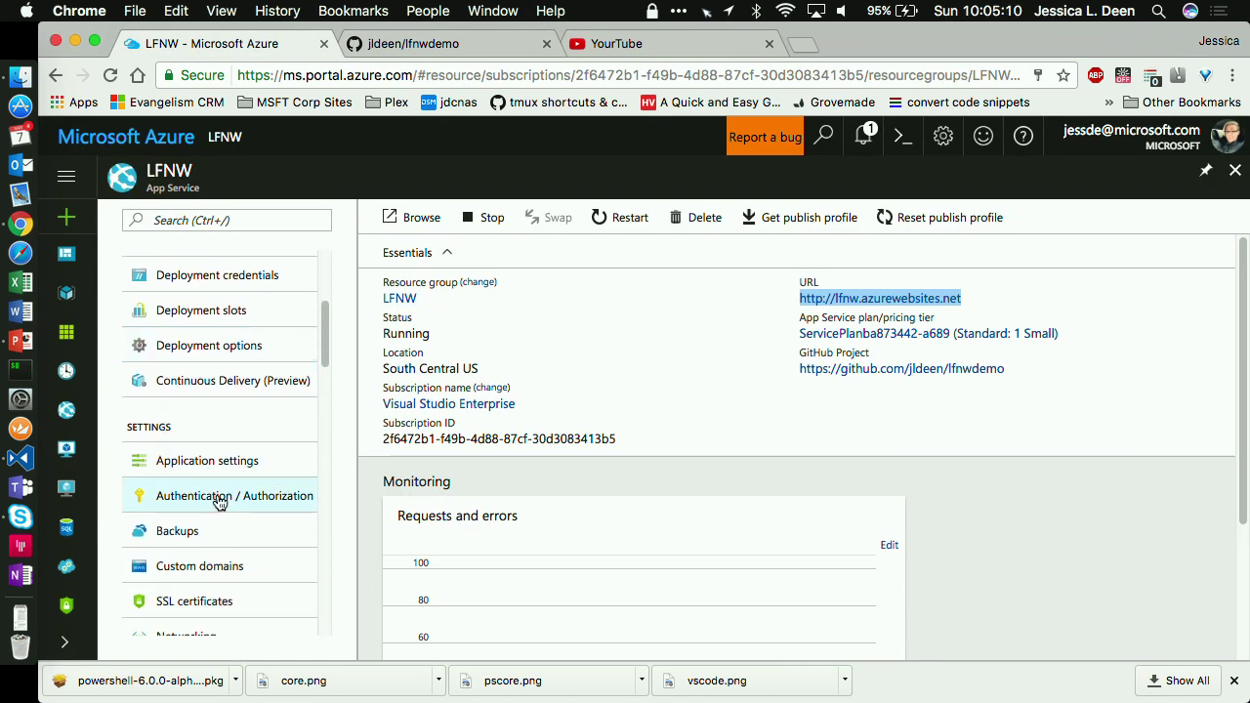
{"action": "scroll", "coordinate": [190, 520], "scroll_direction": "down", "scroll_amount": 2}
{"action": "scroll", "coordinate": [190, 523], "scroll_direction": "down", "scroll_amount": 6}
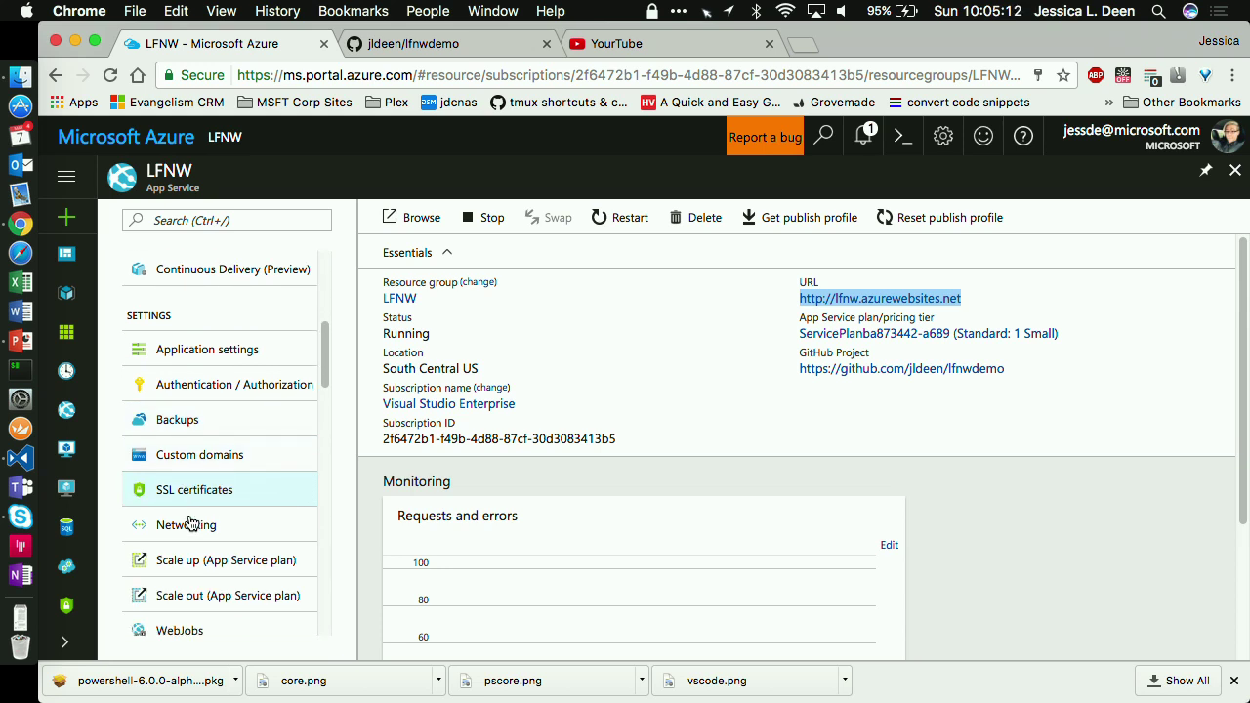
{"action": "scroll", "coordinate": [190, 523], "scroll_direction": "down", "scroll_amount": 2}
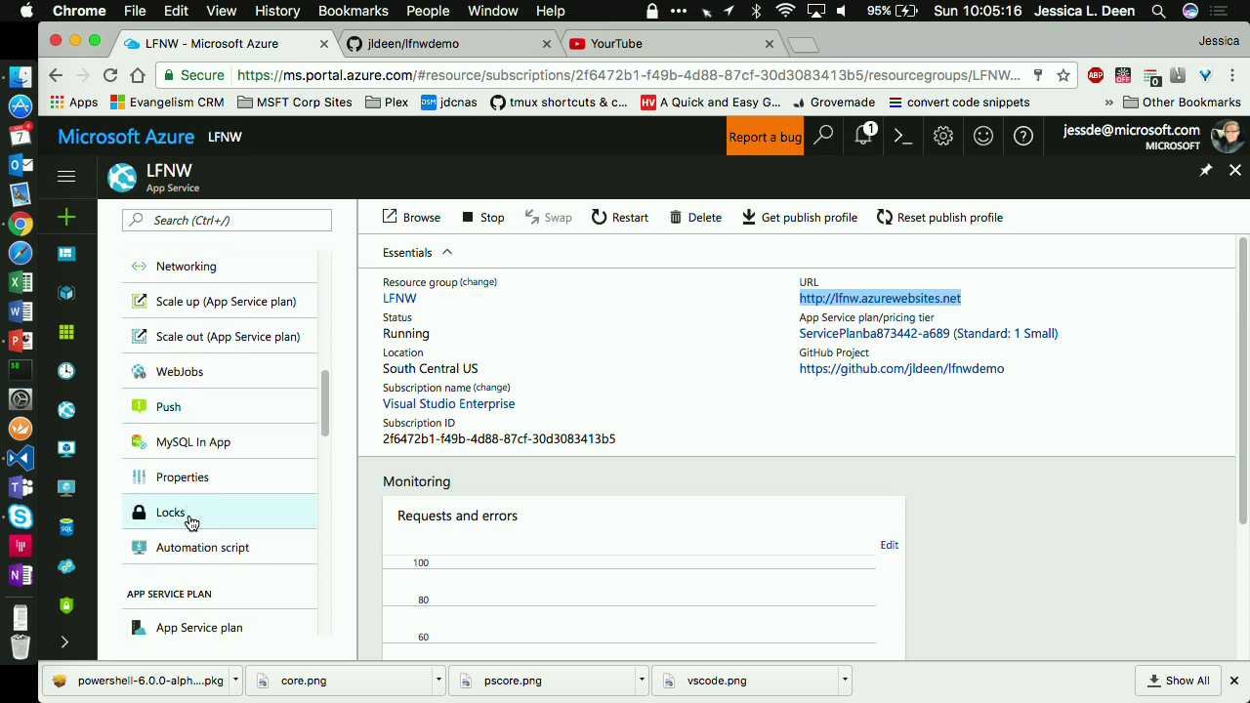
{"action": "scroll", "coordinate": [190, 522], "scroll_direction": "up", "scroll_amount": 10}
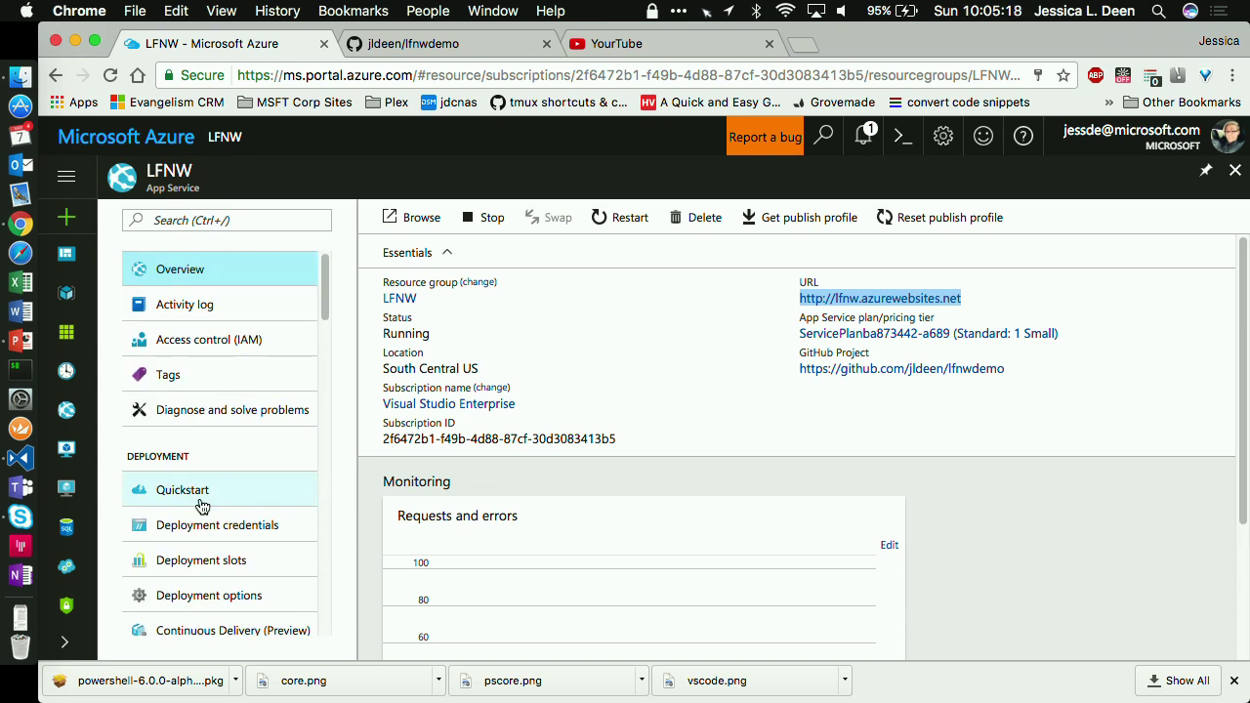
Step: Open the LFNW resource group in Azure and view its LFNW Application Insights resource
{"action": "left_click", "coordinate": [66, 292]}
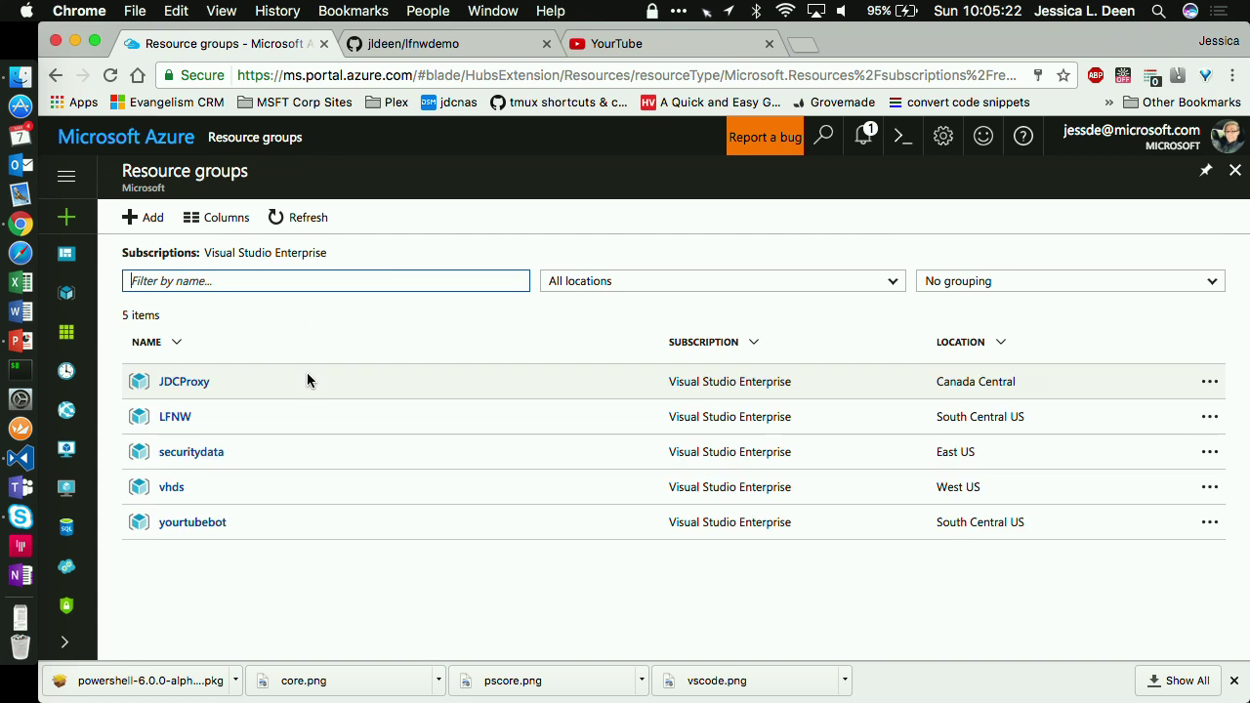
{"action": "left_click", "coordinate": [164, 420]}
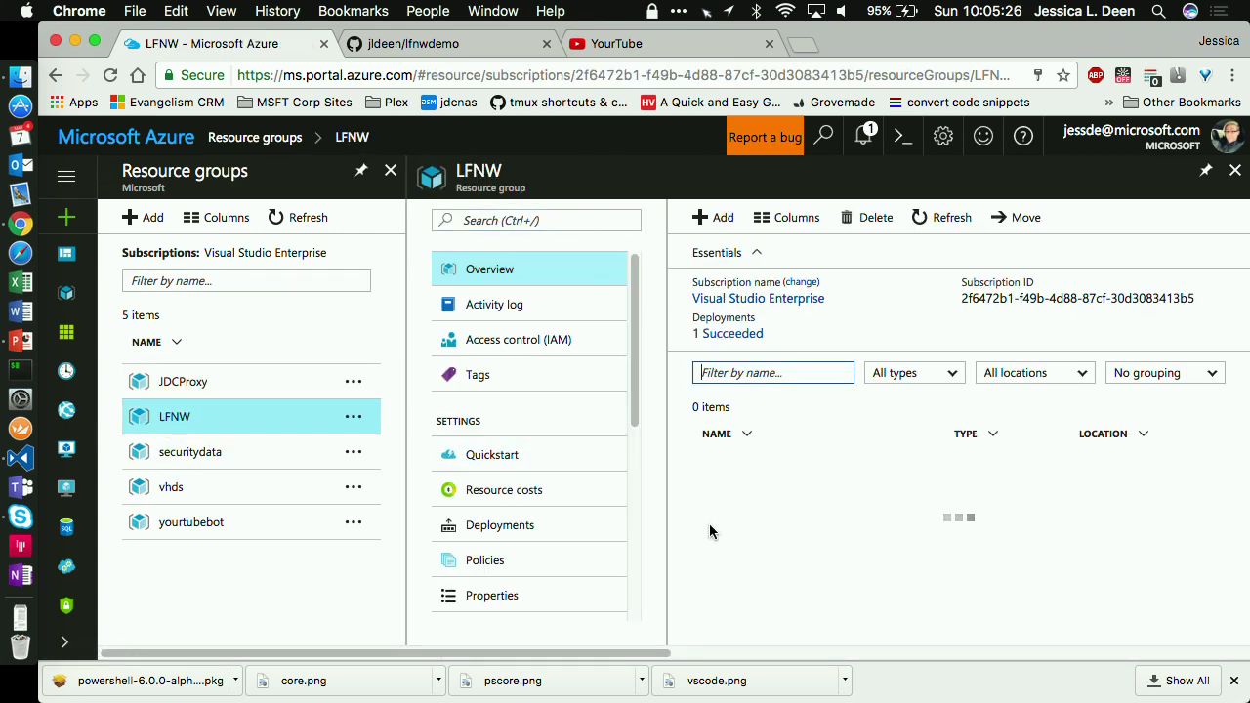
{"action": "left_click", "coordinate": [750, 474]}
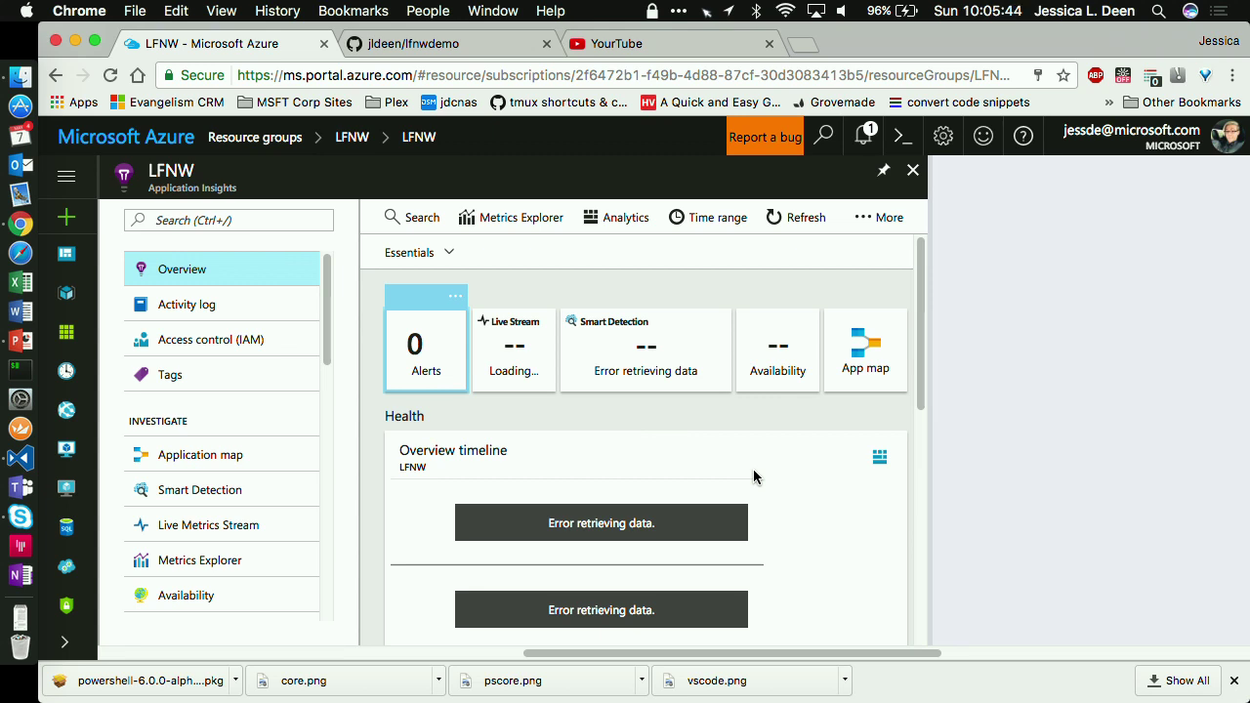
Step: Switch to Visual Studio Code and place the cursor in the page title line of index.html
{"action": "left_click", "coordinate": [20, 458]}
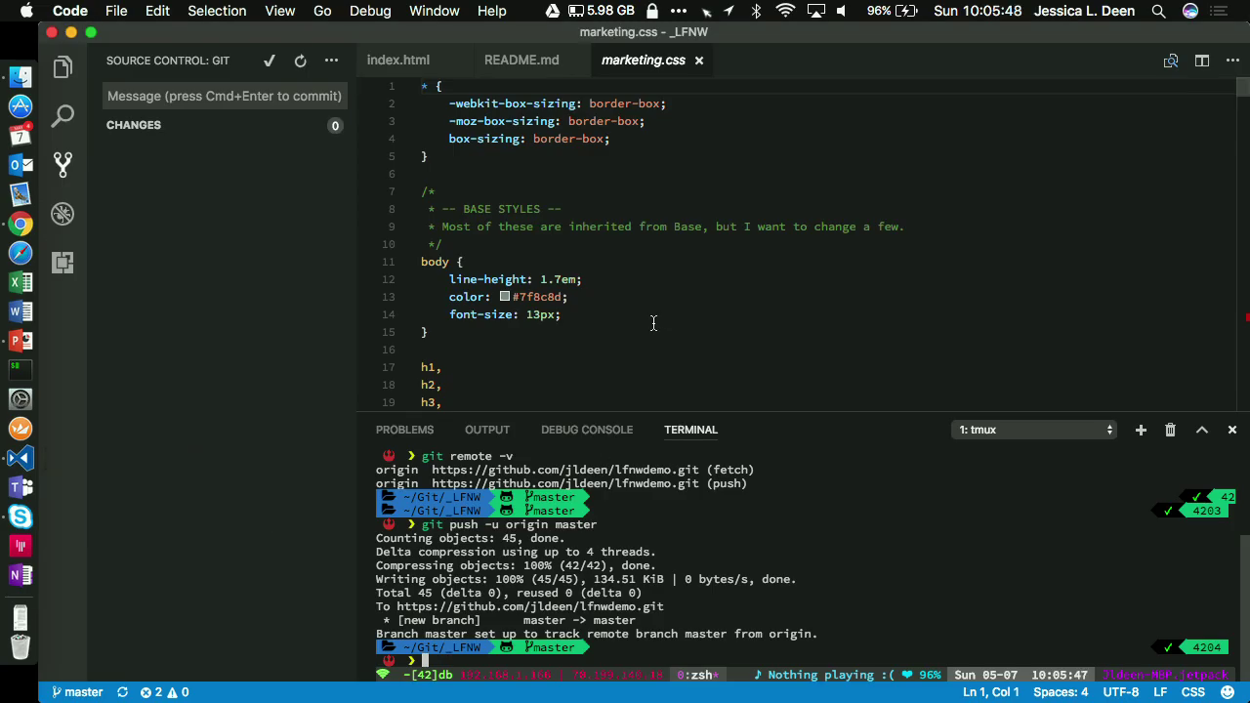
{"action": "left_click", "coordinate": [426, 74]}
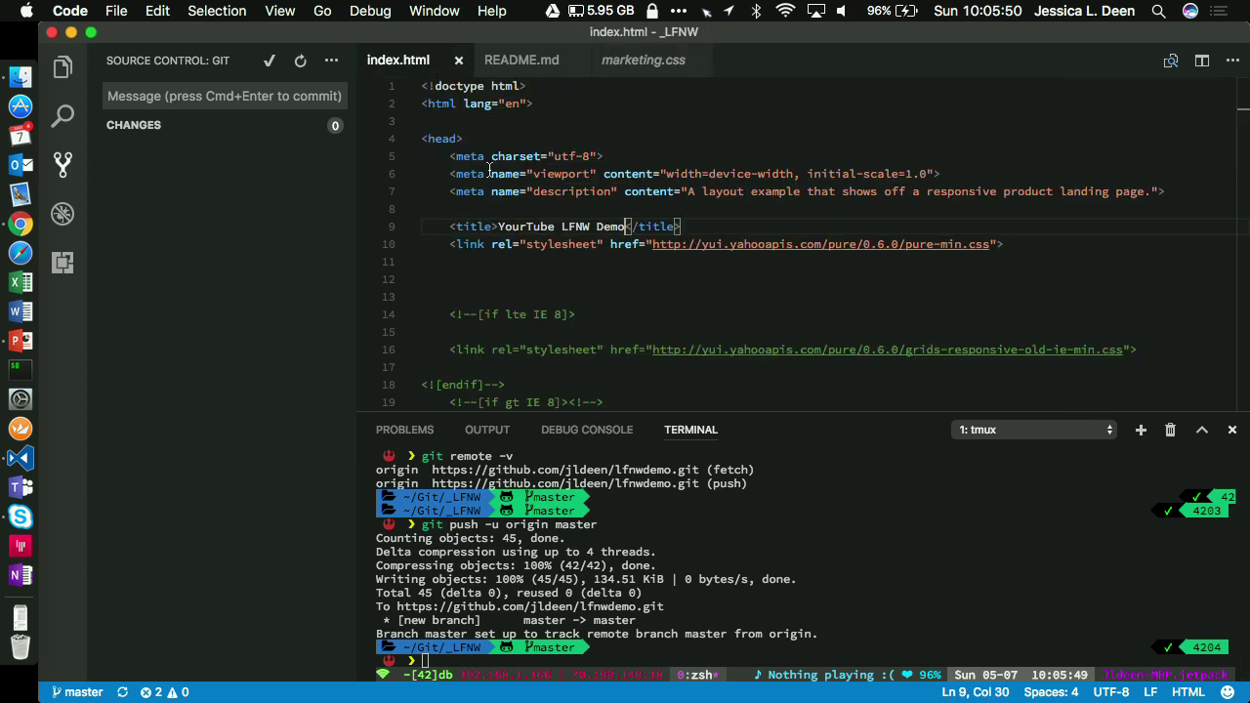
{"action": "left_click", "coordinate": [618, 225]}
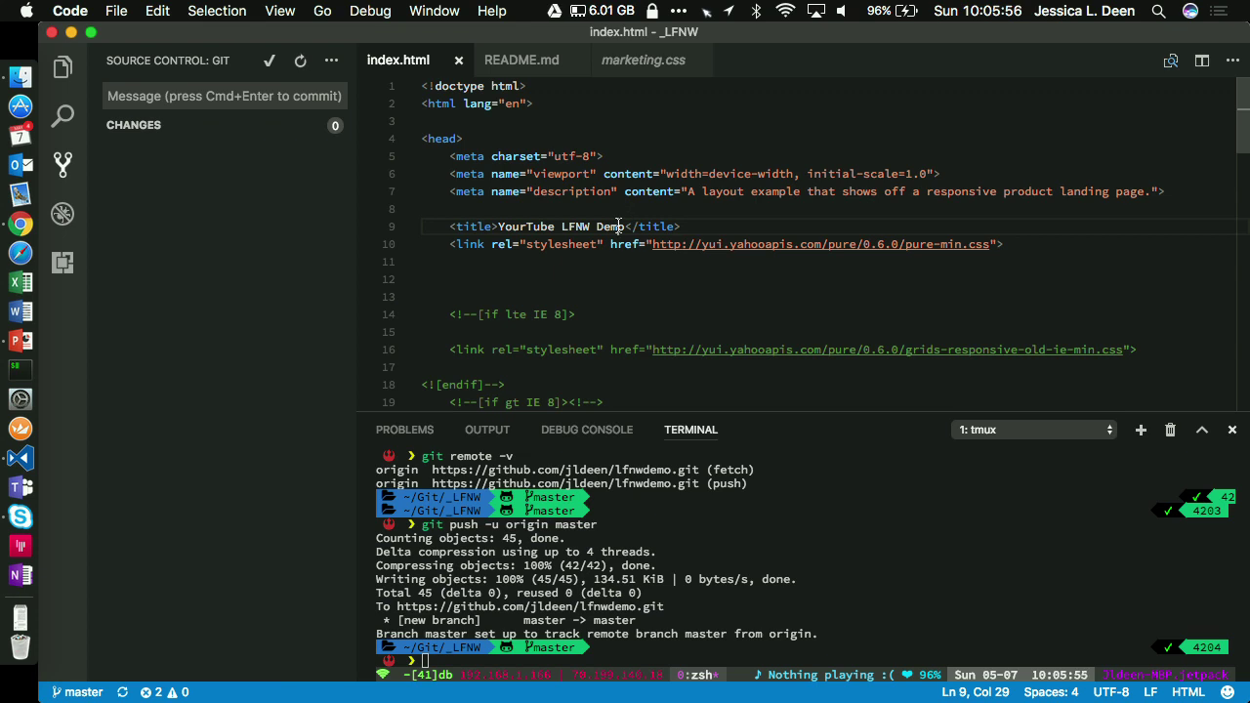
Step: Switch to PowerPoint, present from the Demo slide through to the RECAP slide and end the slide show
{"action": "left_click", "coordinate": [19, 339]}
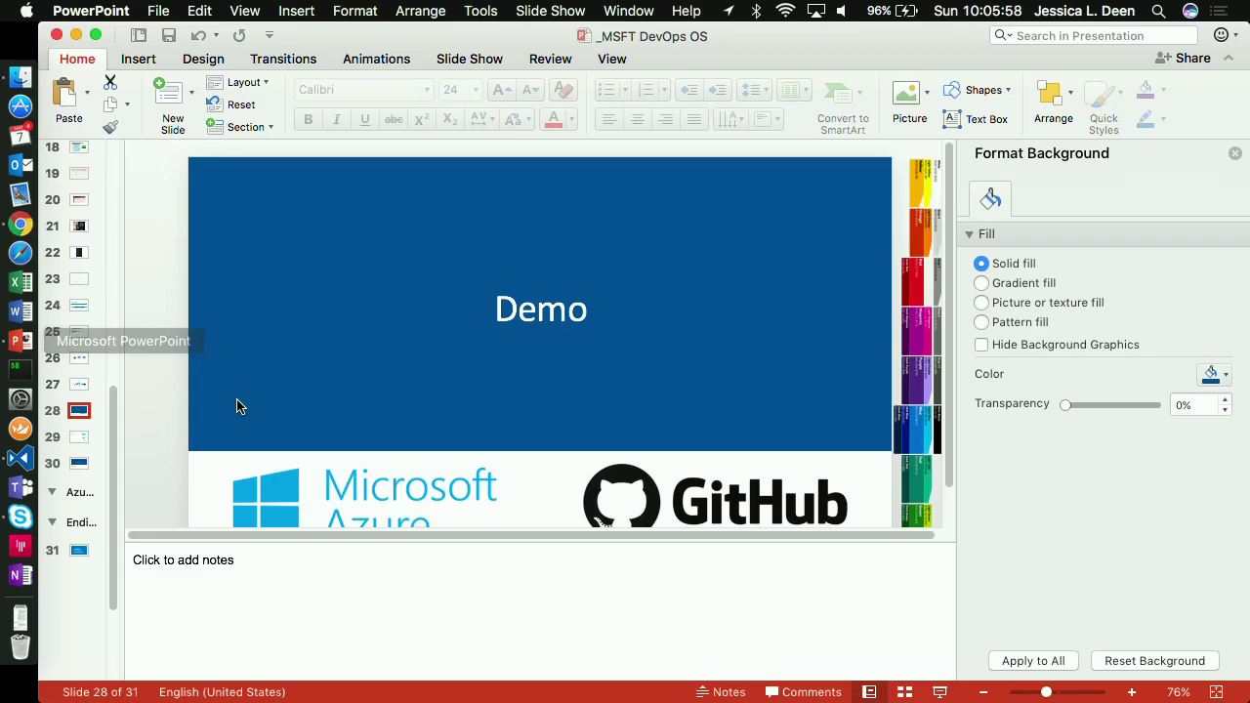
{"action": "key", "text": "super+shift+Return"}
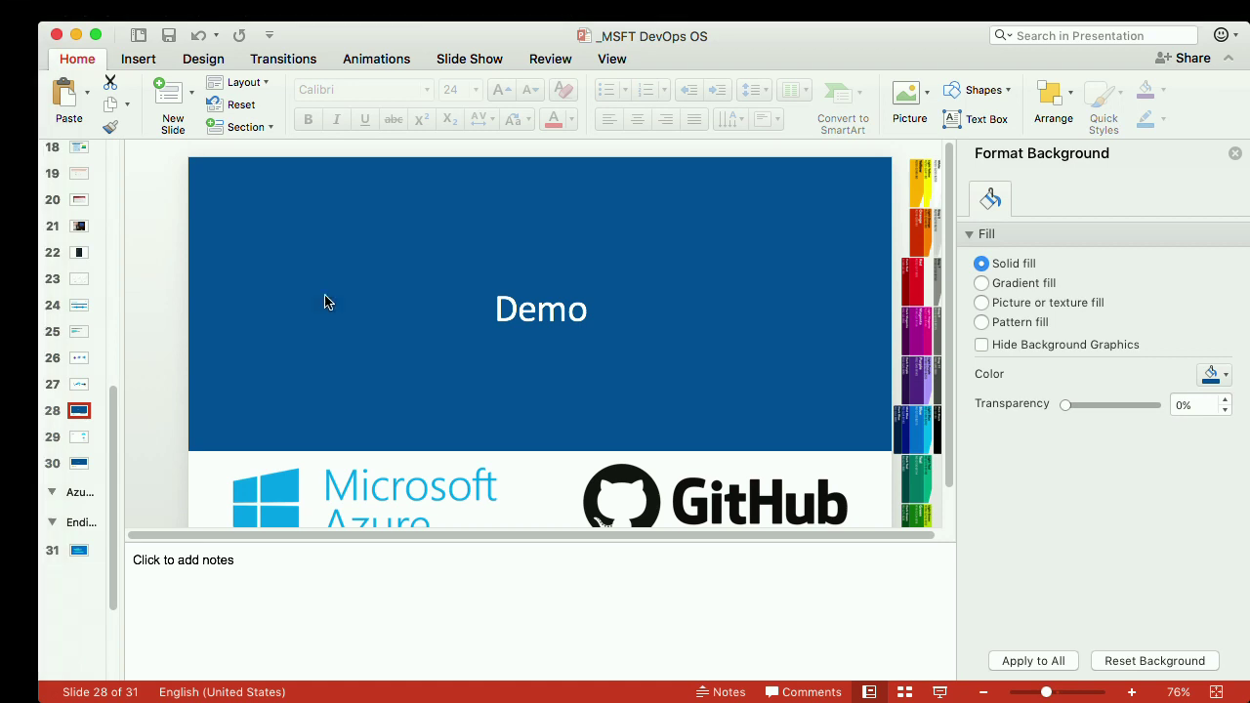
{"action": "key", "text": "Right"}
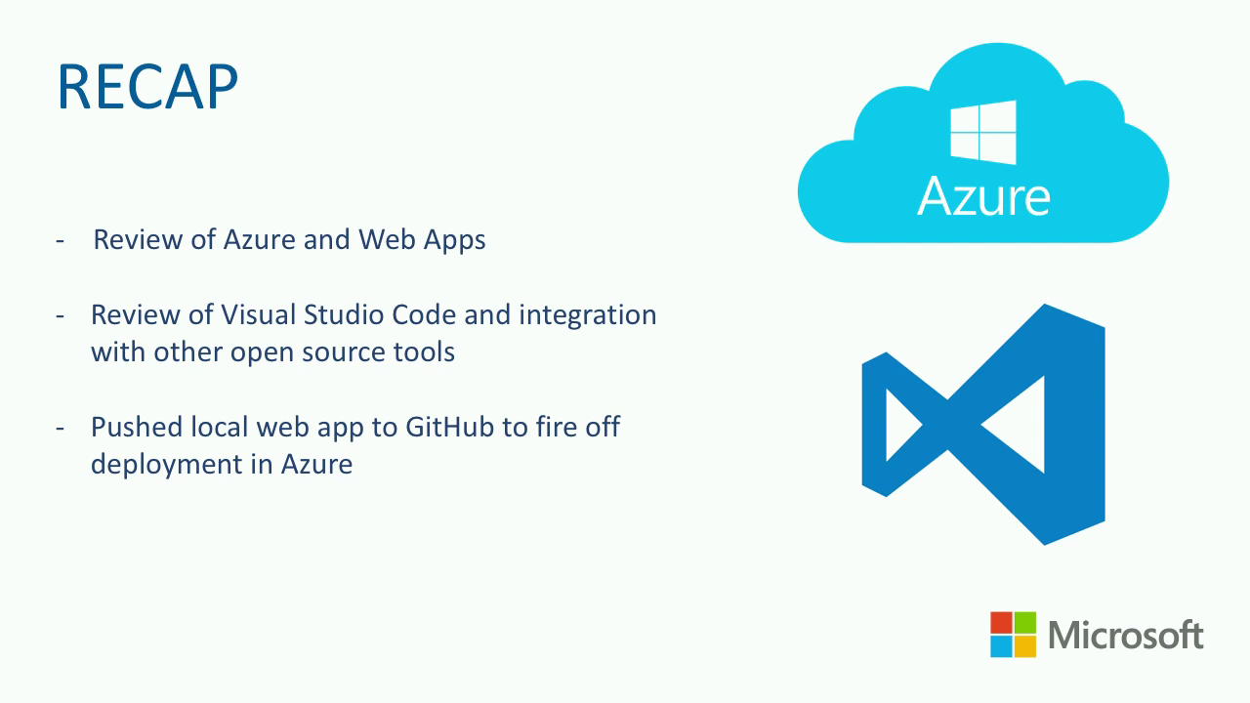
{"action": "key", "text": "Escape"}
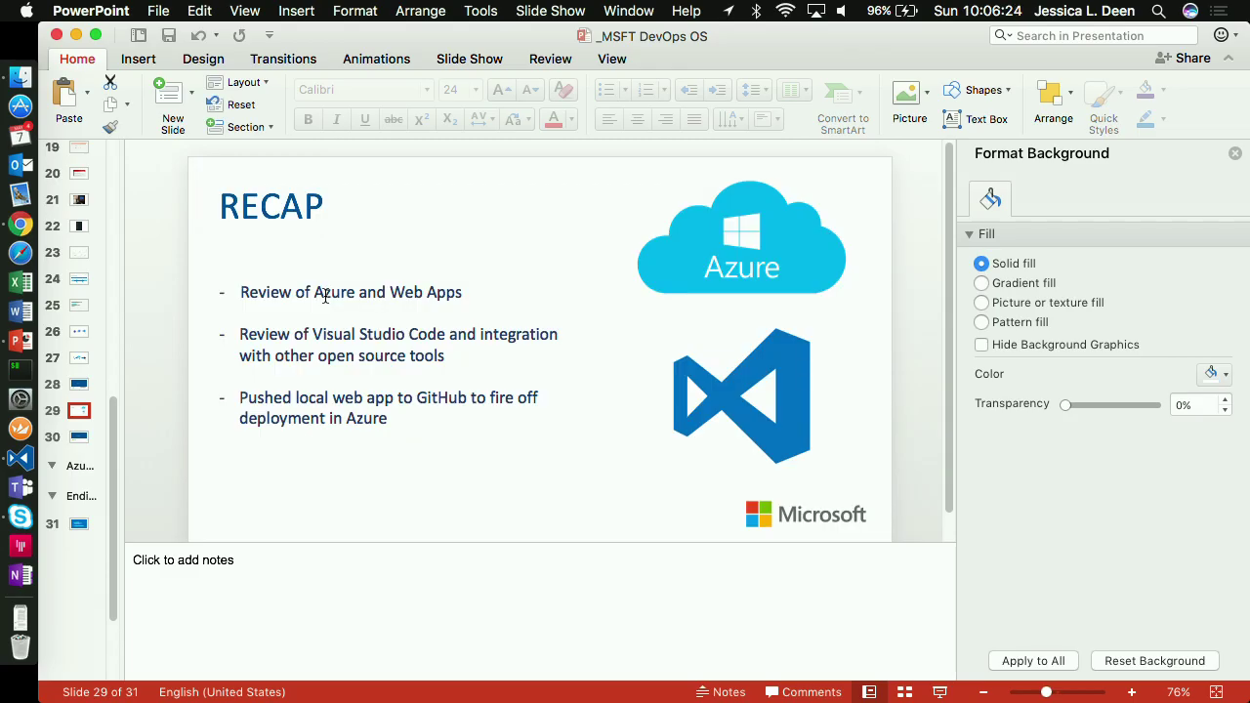
Step: Switch back to Visual Studio Code, view the same tmux session in iTerm2 and quit iTerm2
{"action": "left_click", "coordinate": [20, 457]}
{"action": "scroll", "coordinate": [683, 290], "scroll_direction": "down", "scroll_amount": 1}
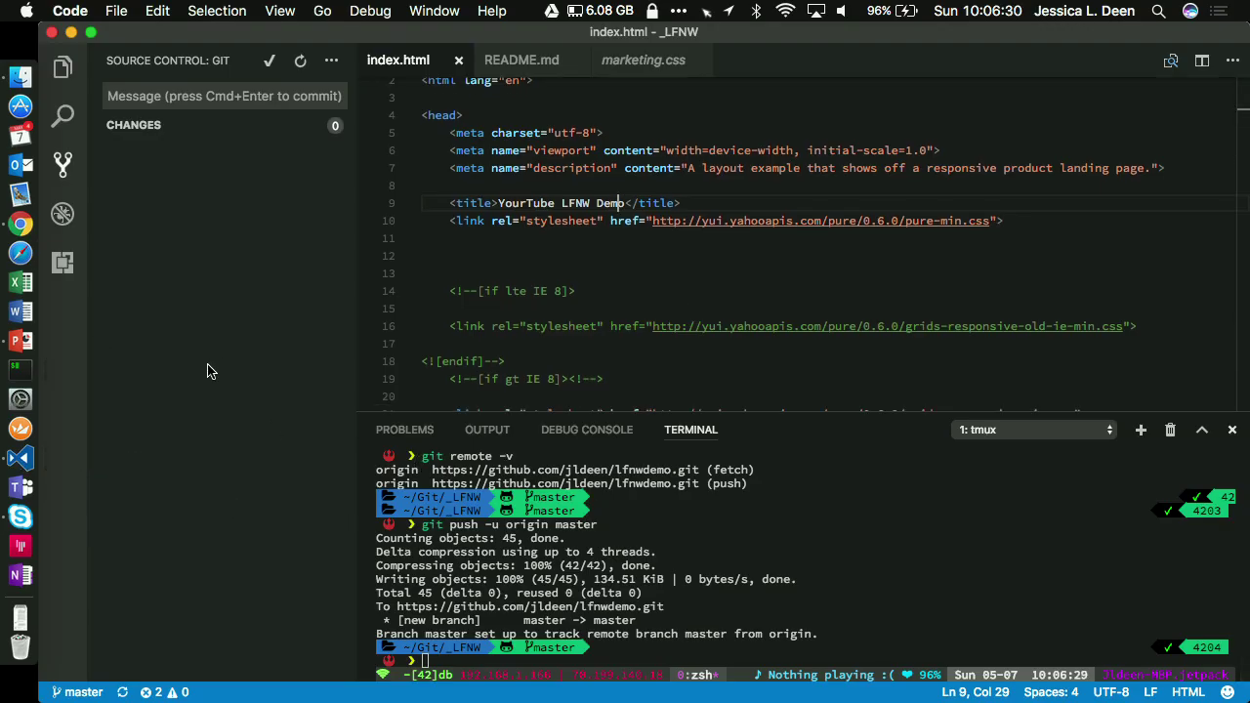
{"action": "left_click", "coordinate": [19, 370]}
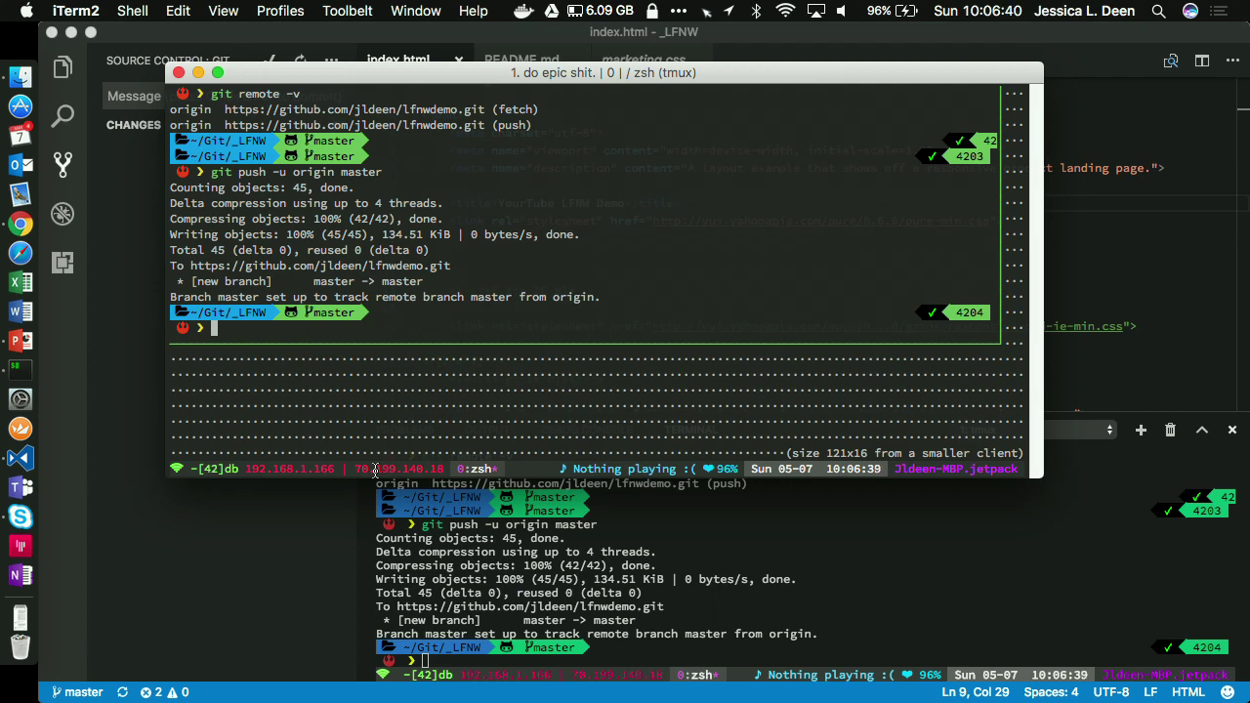
{"action": "key", "text": "super+q"}
{"action": "key", "text": "Return"}
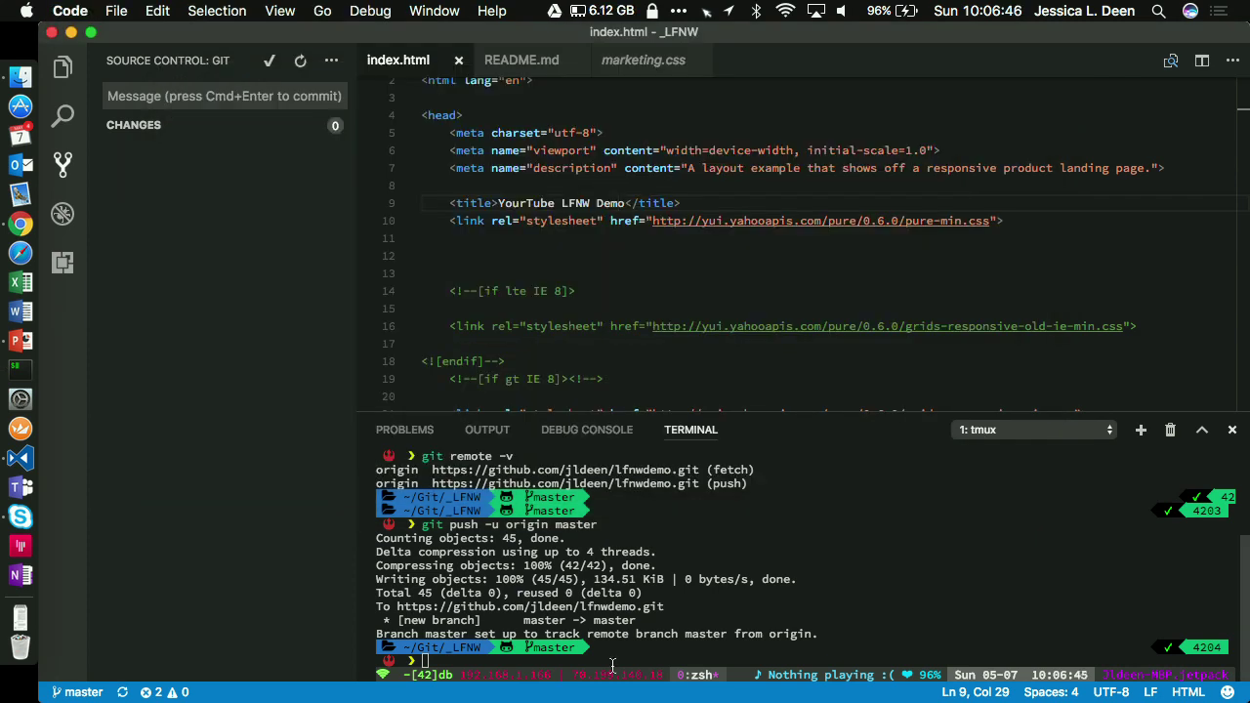
Step: Open the Visual Studio Code user settings and examine the word wrap, editor font family and PowerShell terminal entries
{"action": "left_click", "coordinate": [71, 11]}
{"action": "mouse_move", "coordinate": [114, 83]}
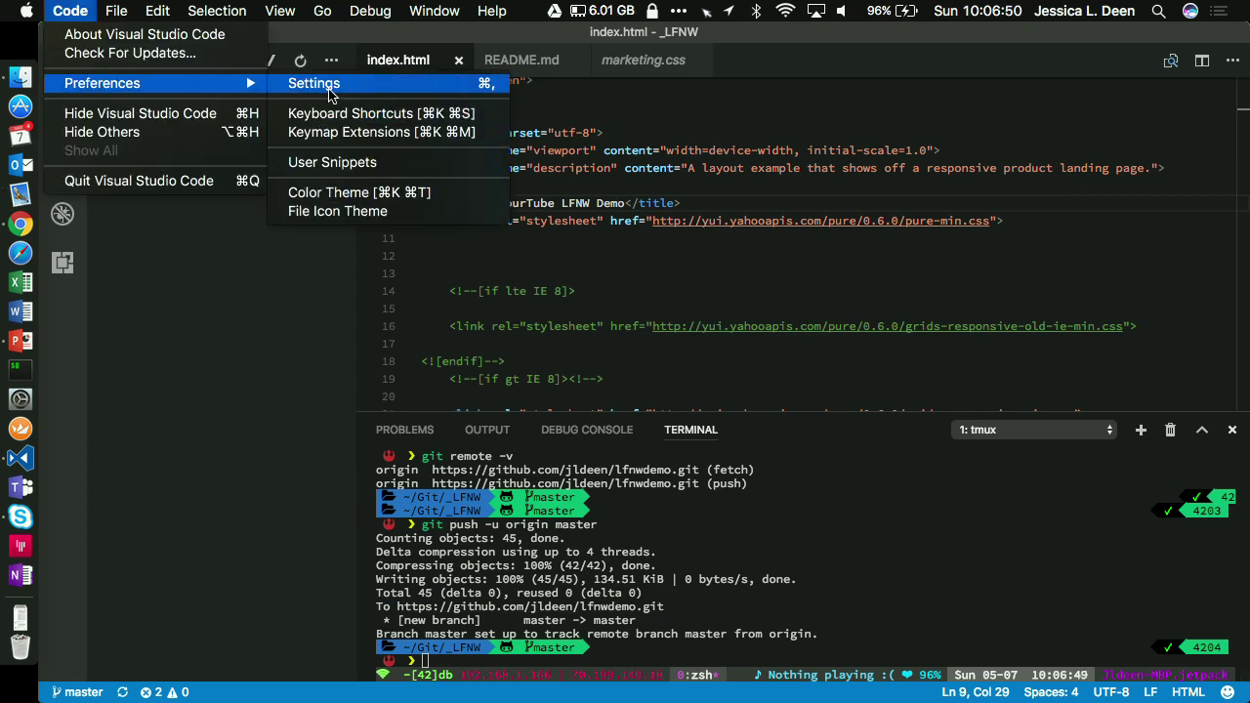
{"action": "left_click", "coordinate": [330, 86]}
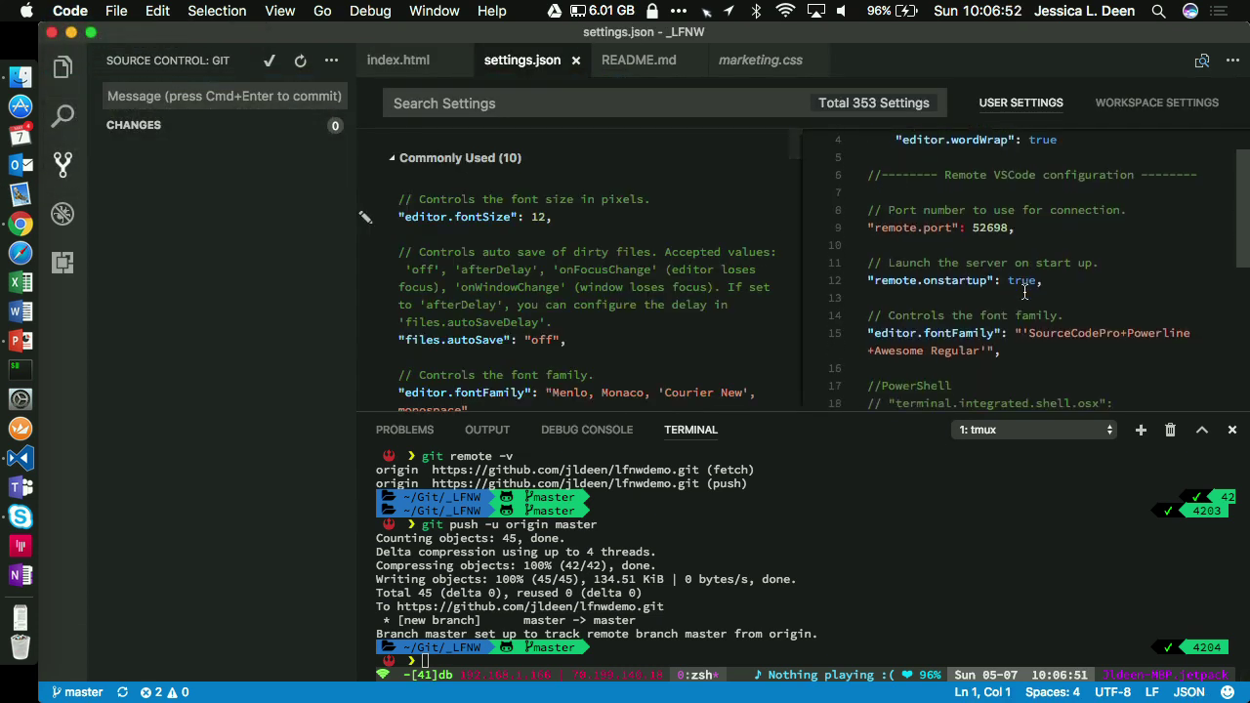
{"action": "mouse_move", "coordinate": [922, 139]}
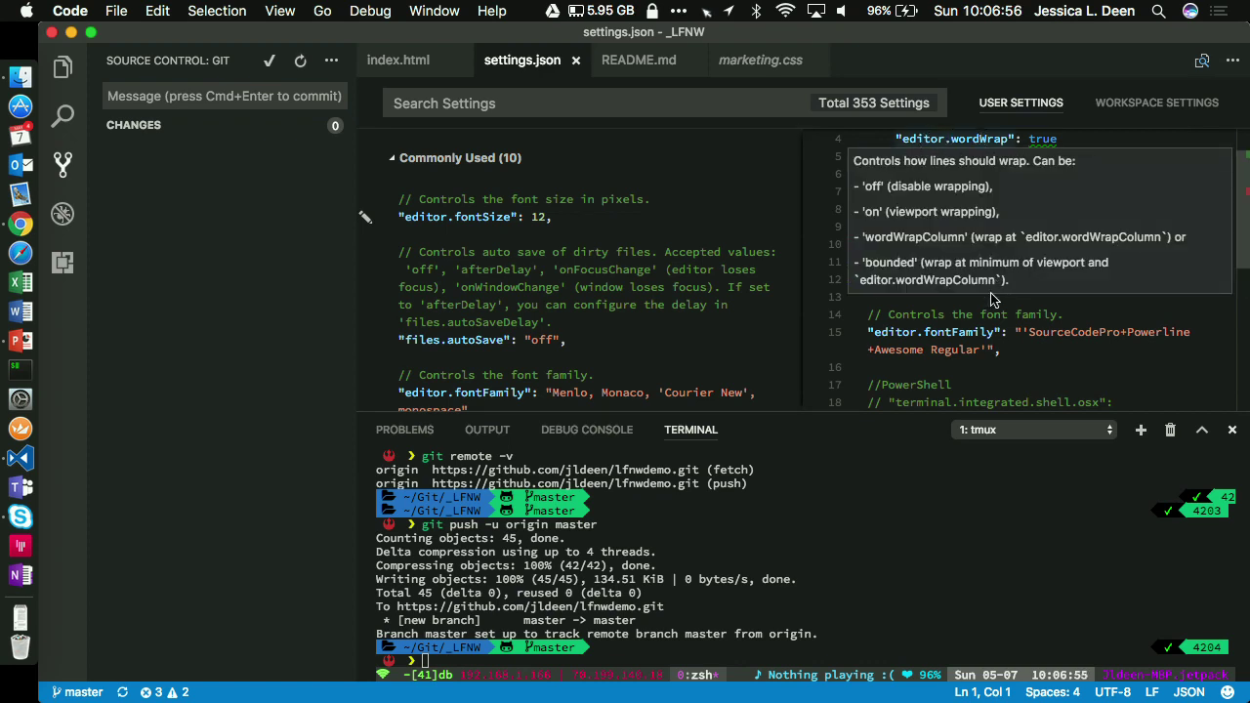
{"action": "left_click", "coordinate": [931, 332]}
{"action": "scroll", "coordinate": [933, 327], "scroll_direction": "down", "scroll_amount": 2}
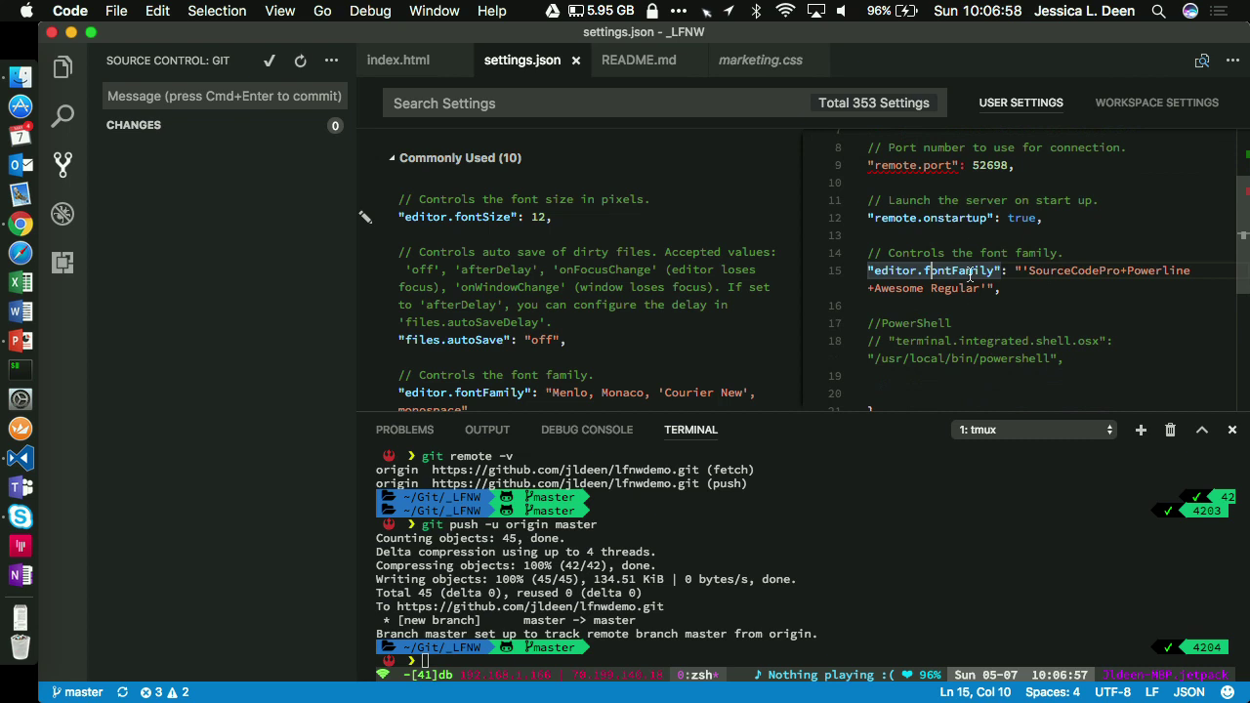